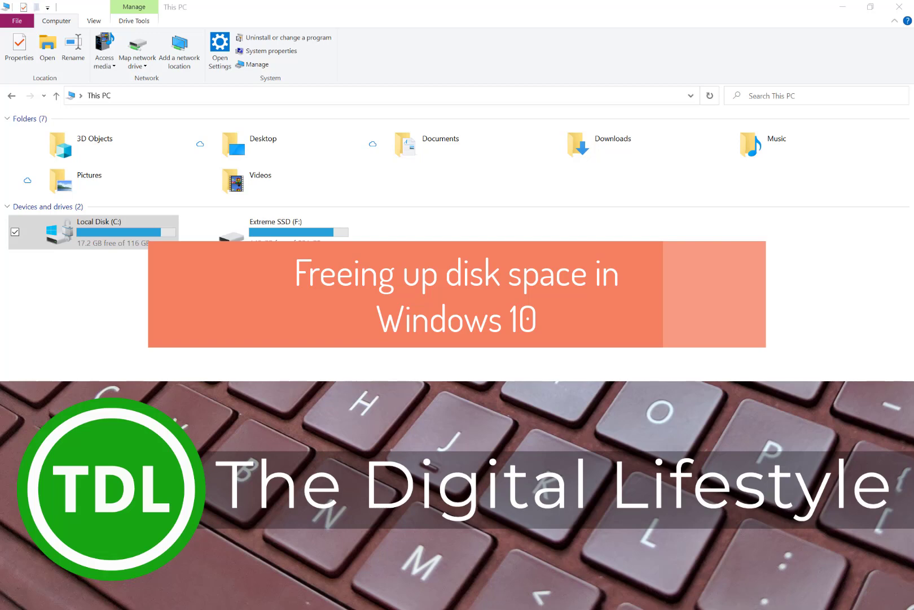
Bring File Explorer's This PC view forward, showing Local Disk (C:) with 17.2 GB free of 116 GB.
{"action": "left_click", "coordinate": [557, 597]}
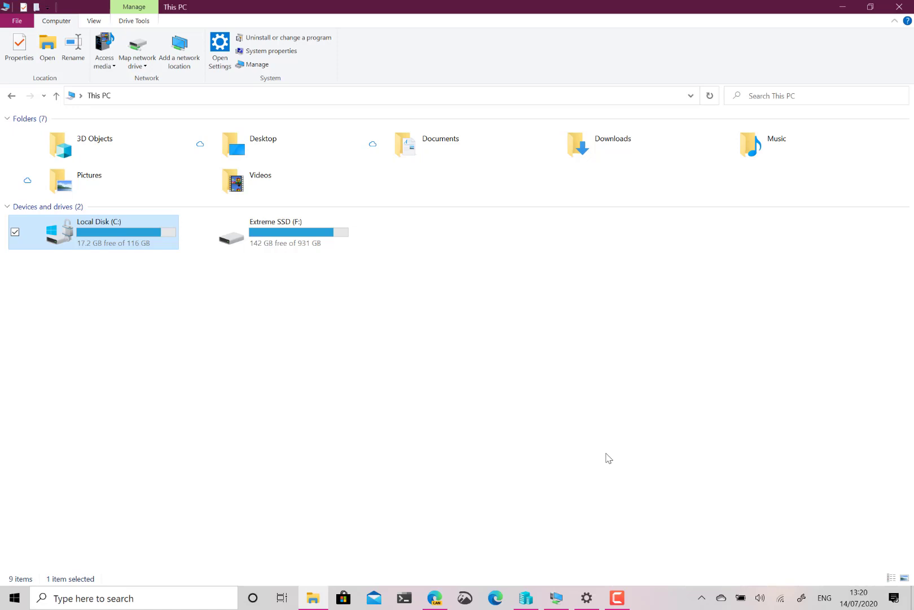
{"action": "left_click", "coordinate": [558, 602]}
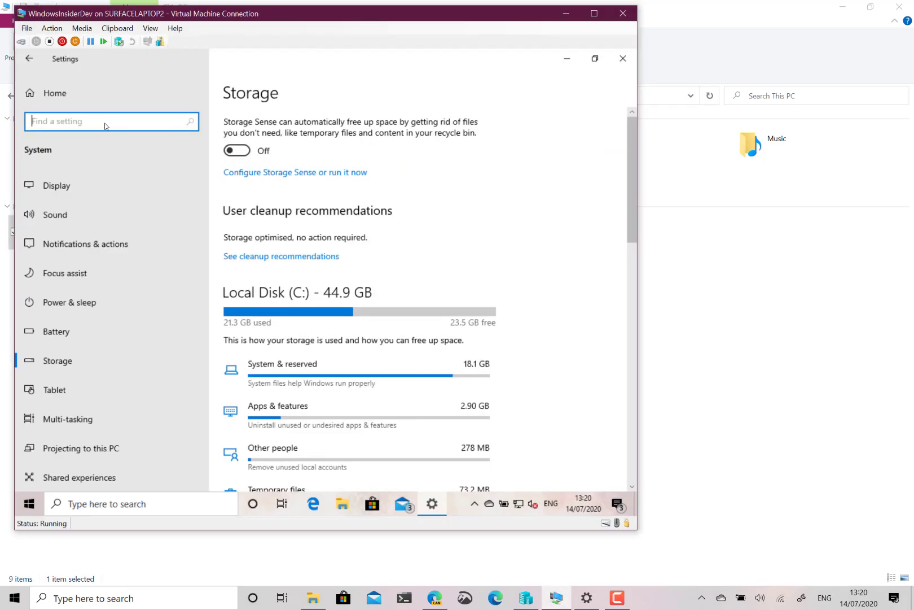
{"action": "type", "text": "stor"}
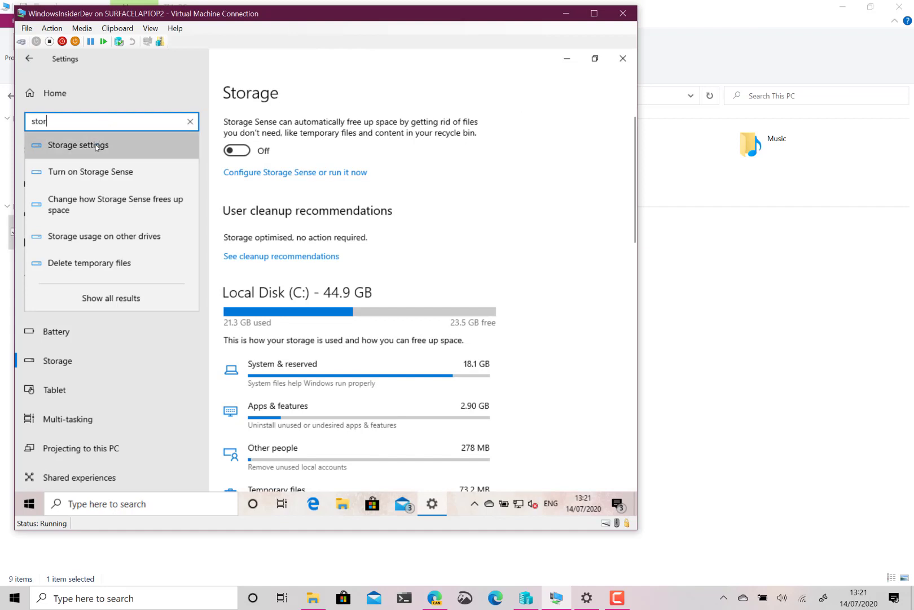
{"action": "left_click", "coordinate": [97, 148]}
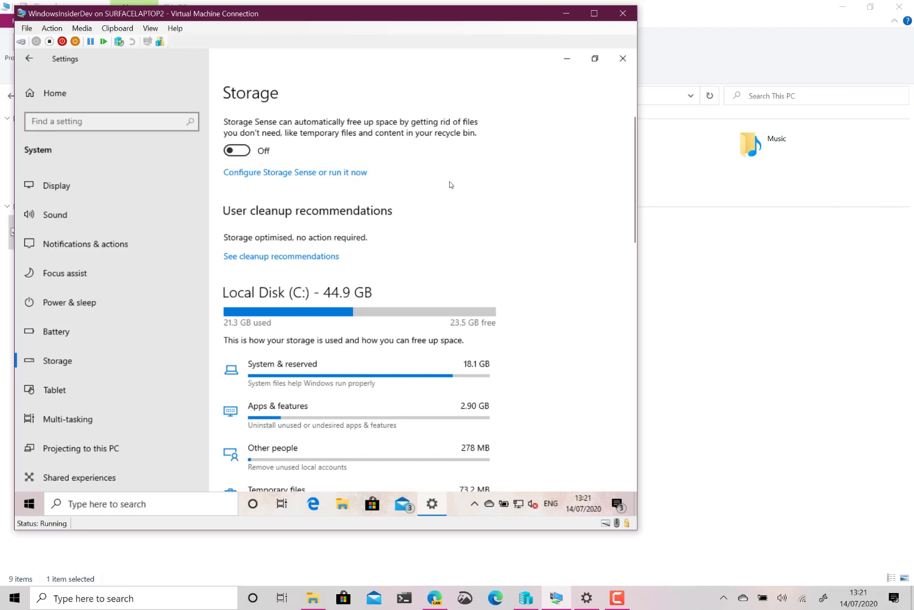
{"action": "scroll", "coordinate": [550, 255], "scroll_direction": "down", "scroll_amount": 1}
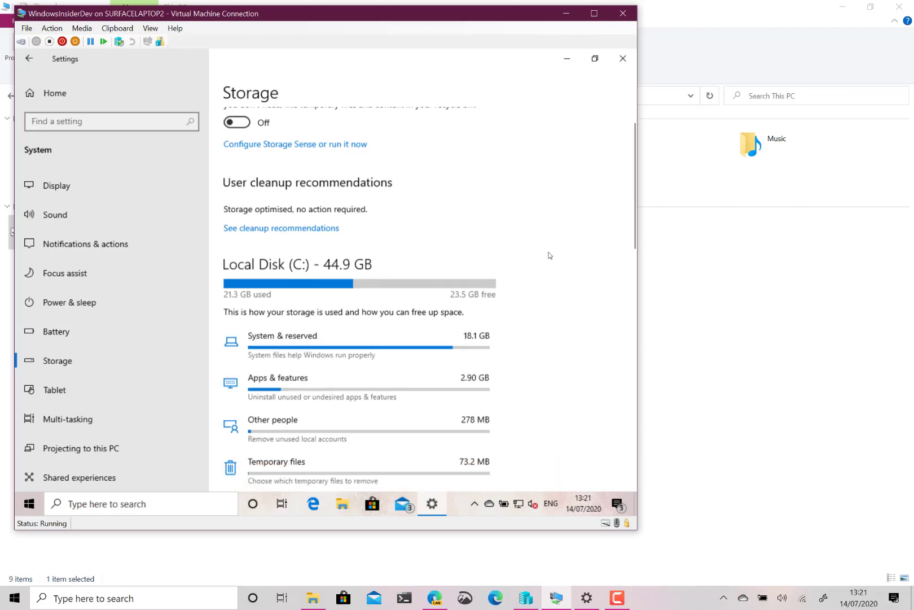
{"action": "scroll", "coordinate": [550, 255], "scroll_direction": "down", "scroll_amount": 2}
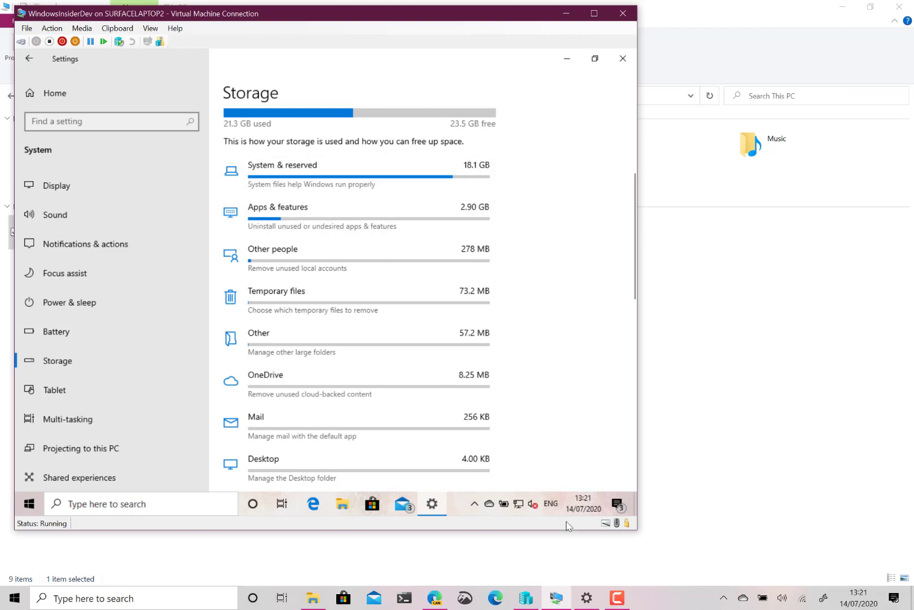
Check the host PC's Storage page, then return to the virtual machine's Storage settings.
{"action": "left_click", "coordinate": [586, 597]}
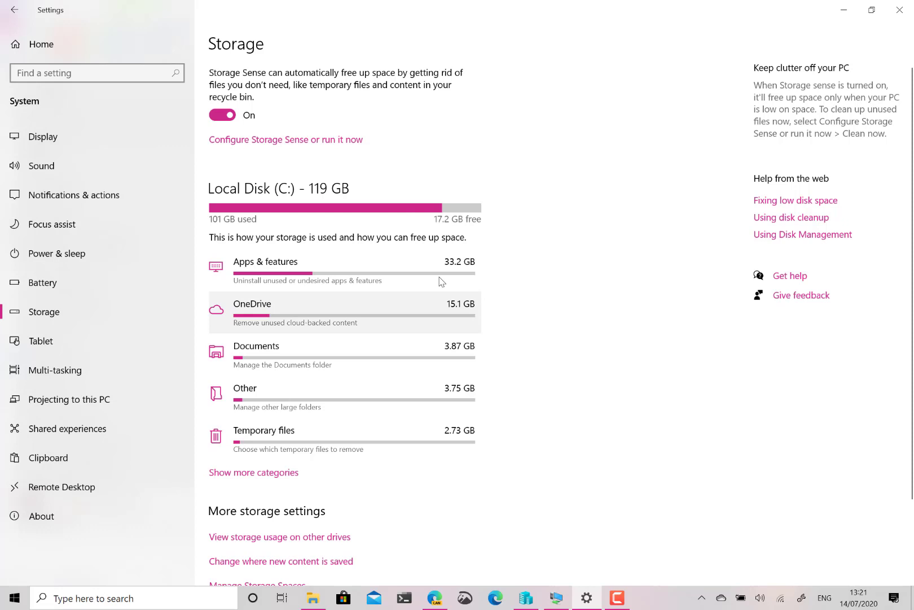
{"action": "left_click", "coordinate": [557, 597]}
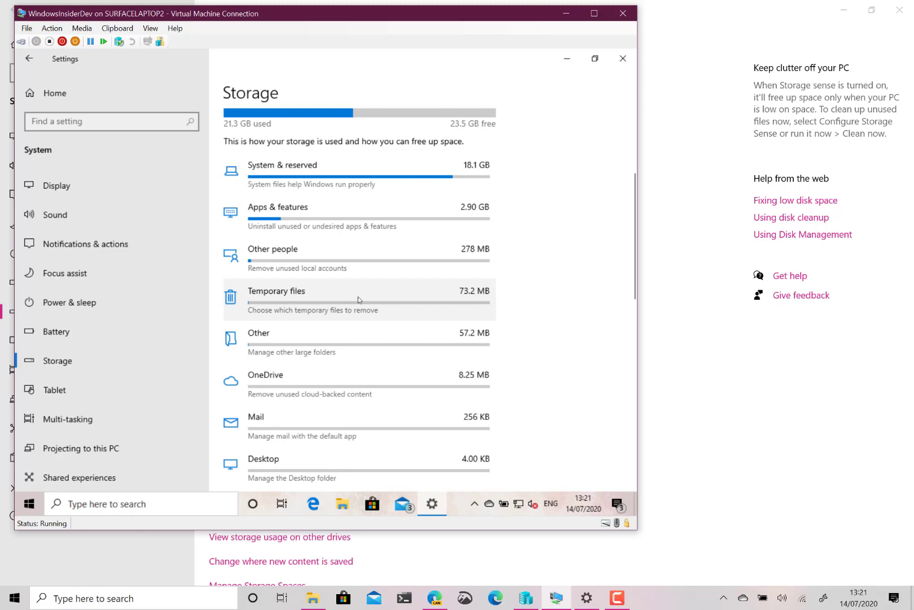
Review the System & reserved space breakdown, then return to the Storage overview.
{"action": "left_click", "coordinate": [320, 179]}
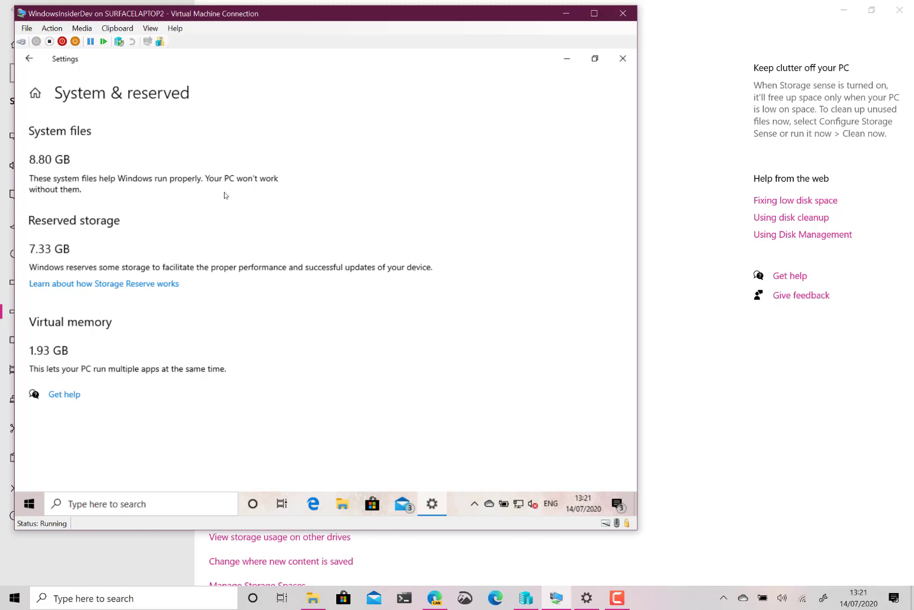
{"action": "left_click", "coordinate": [29, 58]}
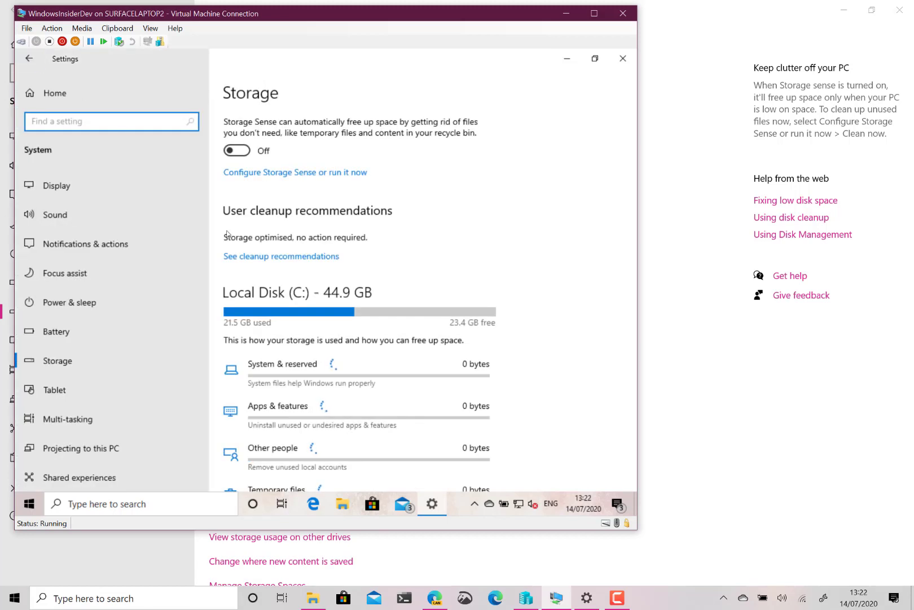
{"action": "scroll", "coordinate": [276, 308], "scroll_direction": "down", "scroll_amount": 3}
{"action": "scroll", "coordinate": [300, 224], "scroll_direction": "up", "scroll_amount": 3}
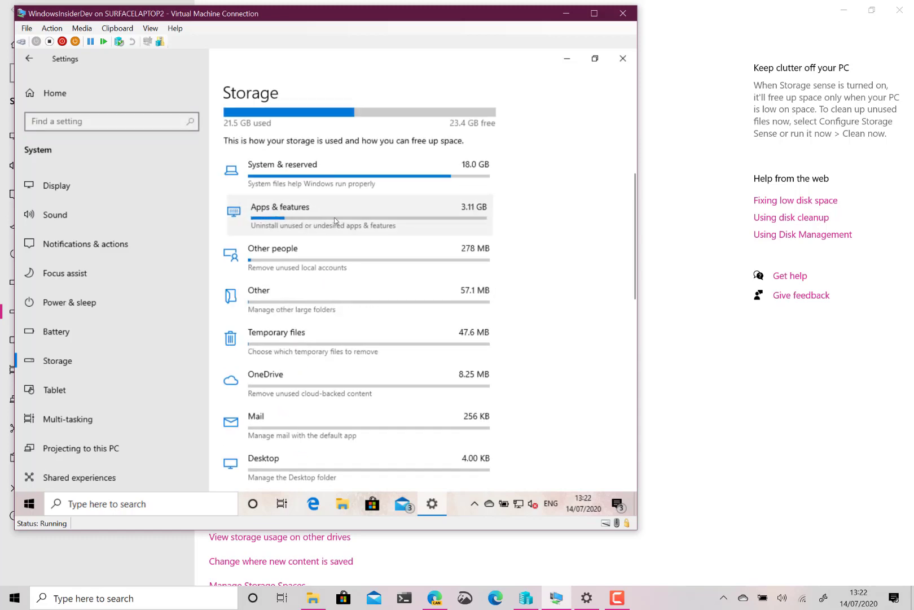
Sort the installed apps by size, putting Mail and Calendar first at 187 MB.
{"action": "left_click", "coordinate": [335, 220]}
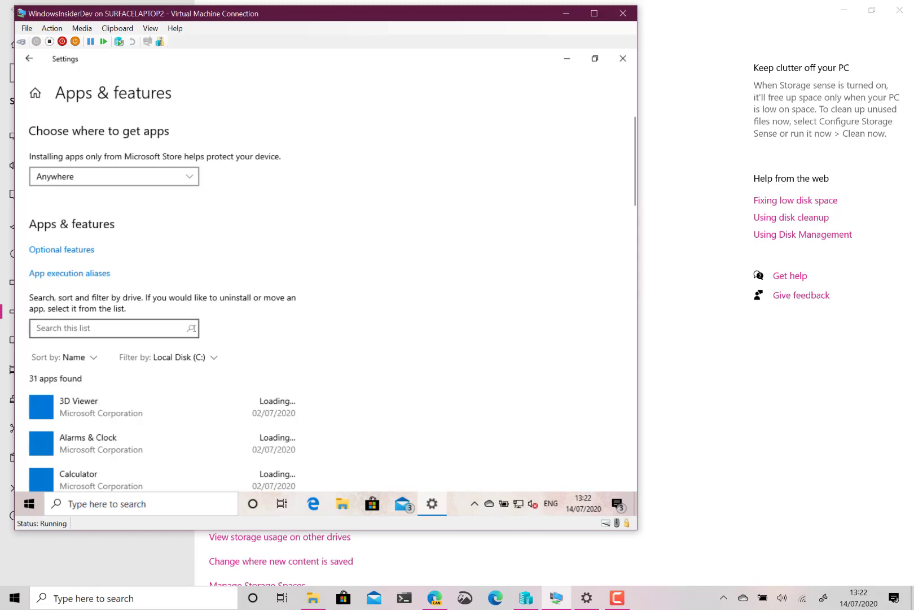
{"action": "left_click", "coordinate": [94, 358]}
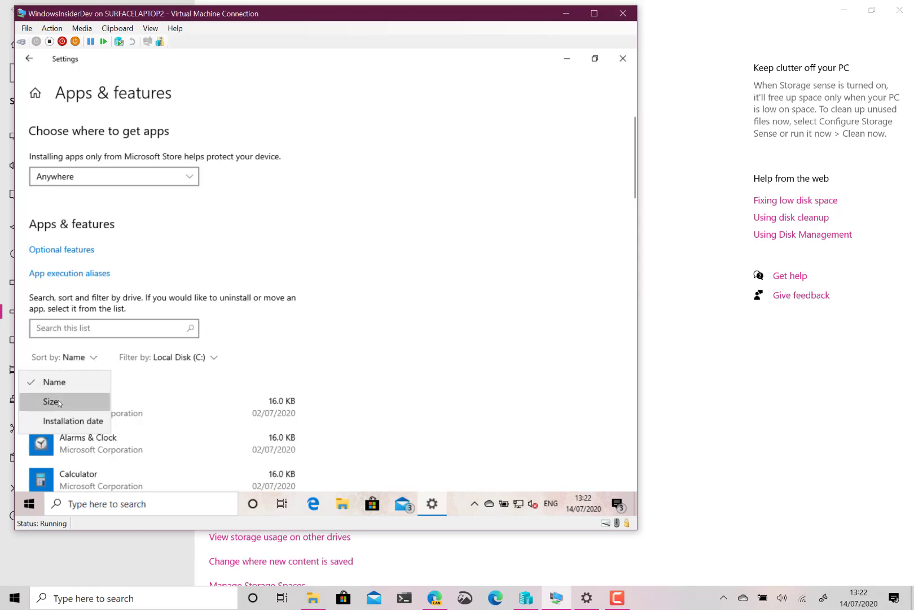
{"action": "left_click", "coordinate": [59, 403]}
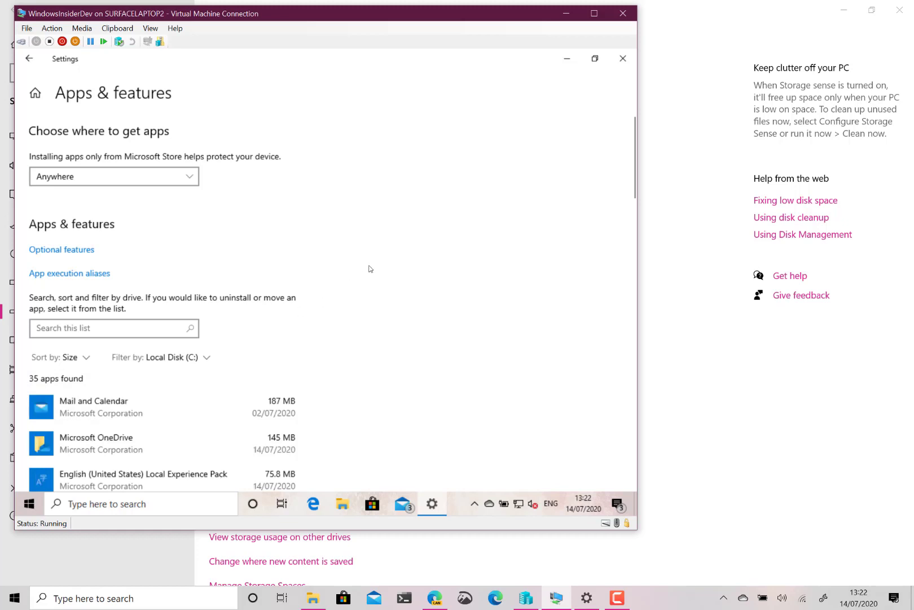
Open the VM's Temporary files breakdown, briefly comparing with the host's Settings.
{"action": "left_click", "coordinate": [25, 61]}
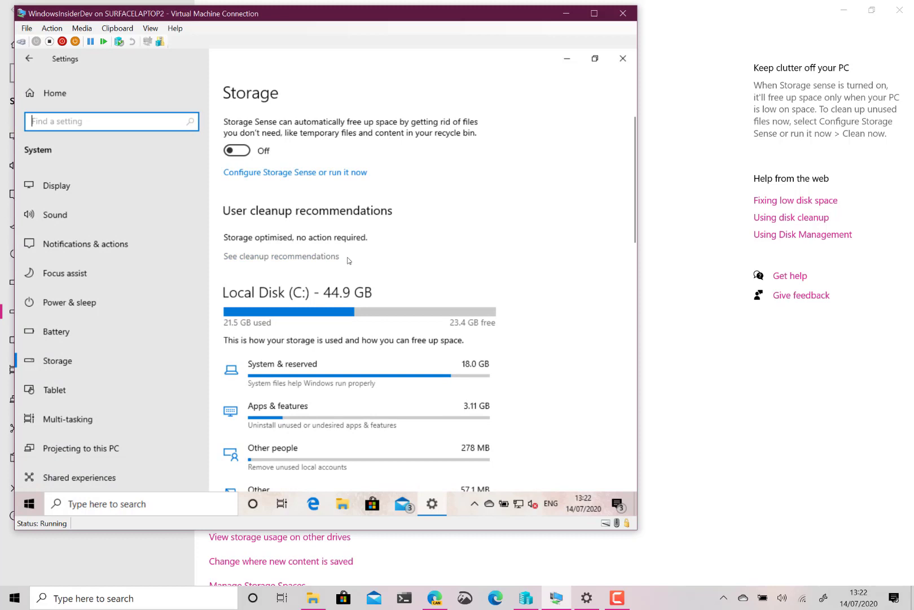
{"action": "scroll", "coordinate": [361, 340], "scroll_direction": "down", "scroll_amount": 3}
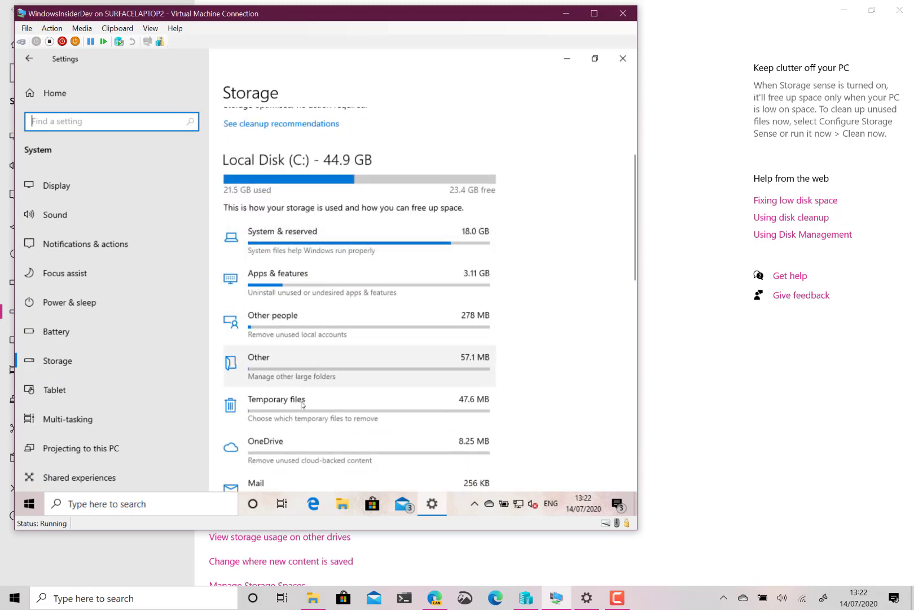
{"action": "left_click", "coordinate": [316, 408]}
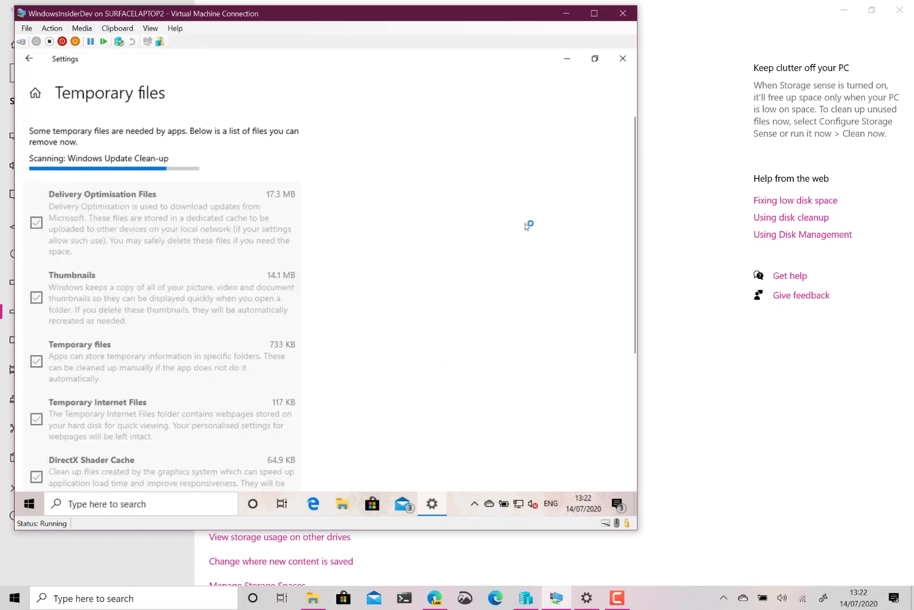
{"action": "left_click", "coordinate": [586, 600]}
{"action": "key", "text": "alt+Tab"}
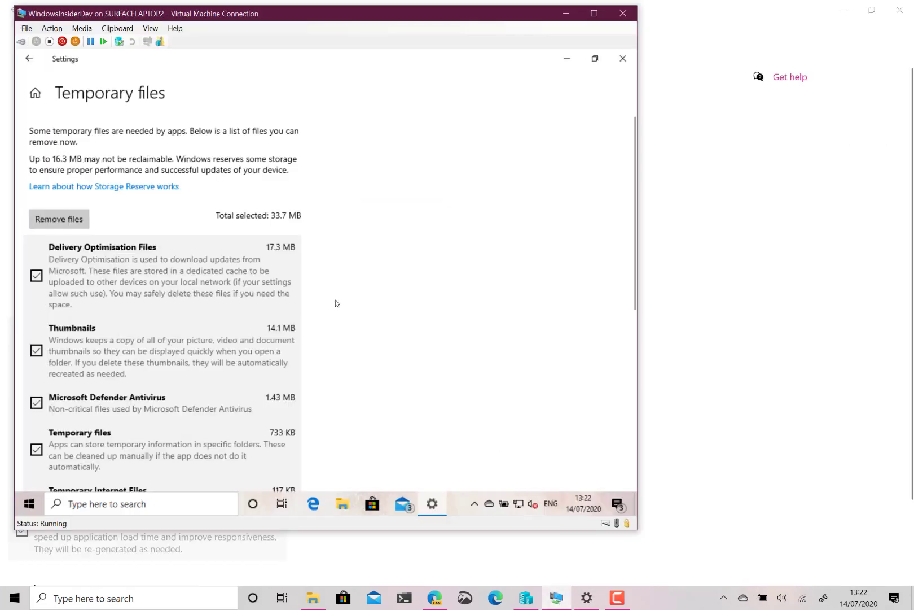
Review the temporary file categories and remove the checked 33.7 MB.
{"action": "scroll", "coordinate": [398, 268], "scroll_direction": "down", "scroll_amount": 3}
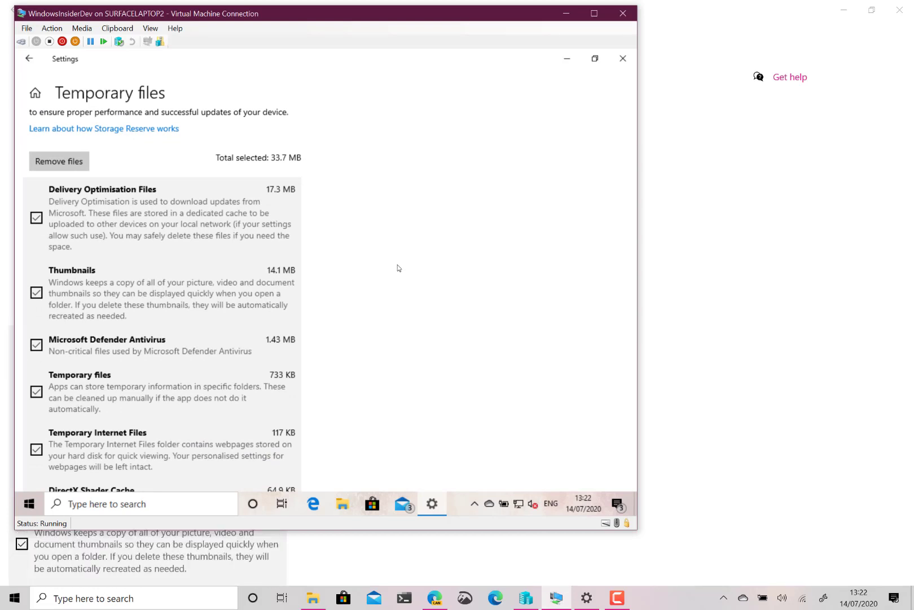
{"action": "scroll", "coordinate": [398, 267], "scroll_direction": "down", "scroll_amount": 3}
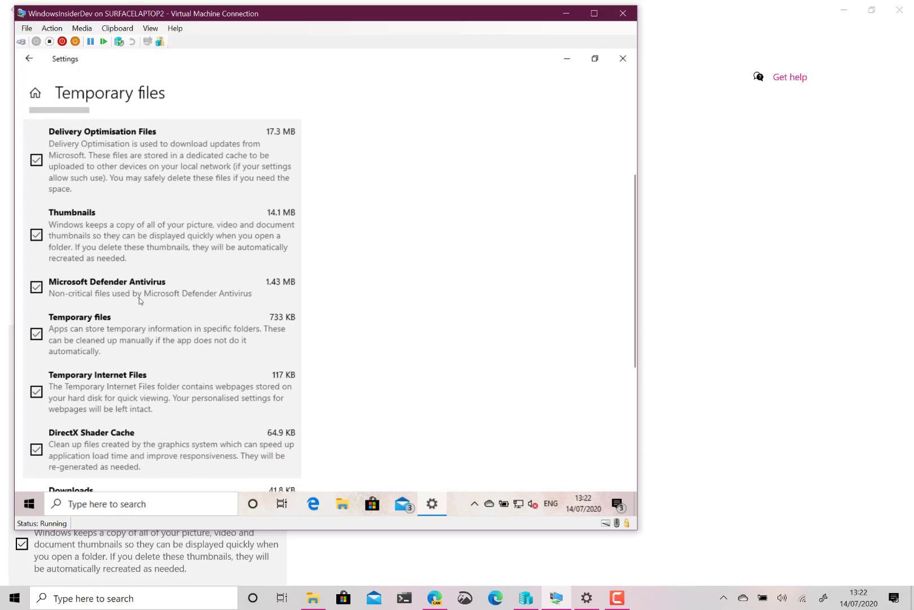
{"action": "scroll", "coordinate": [140, 301], "scroll_direction": "down", "scroll_amount": 5}
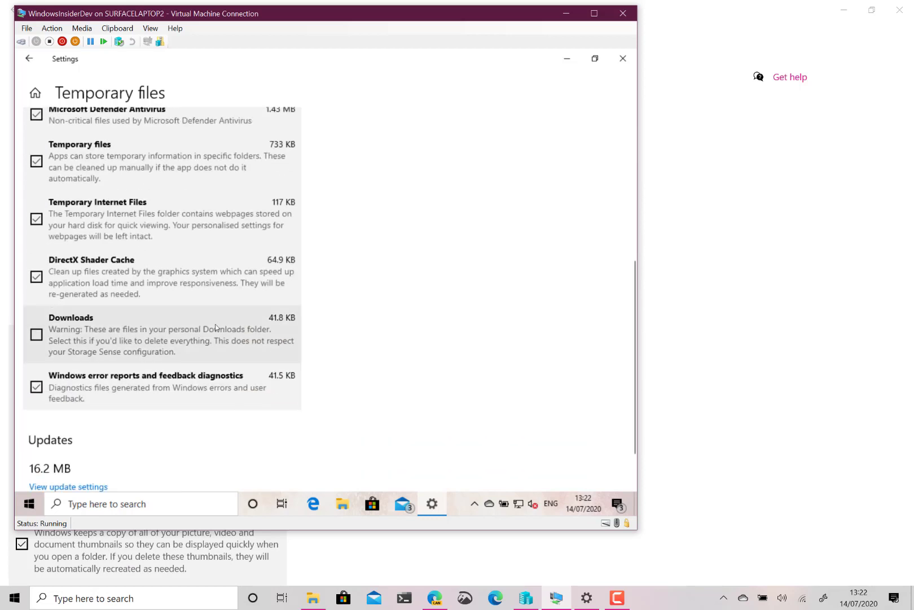
{"action": "scroll", "coordinate": [390, 314], "scroll_direction": "up", "scroll_amount": 3}
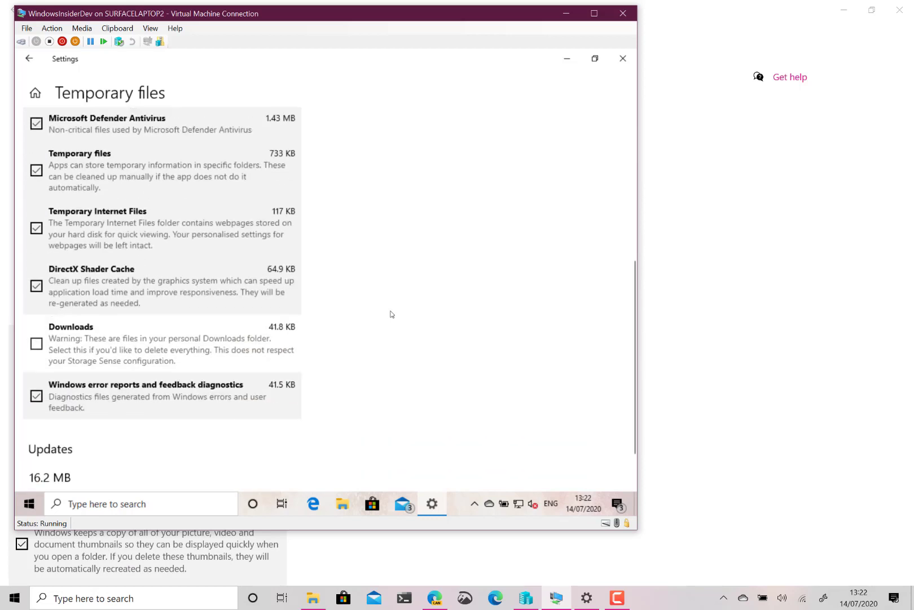
{"action": "scroll", "coordinate": [391, 314], "scroll_direction": "up", "scroll_amount": 2}
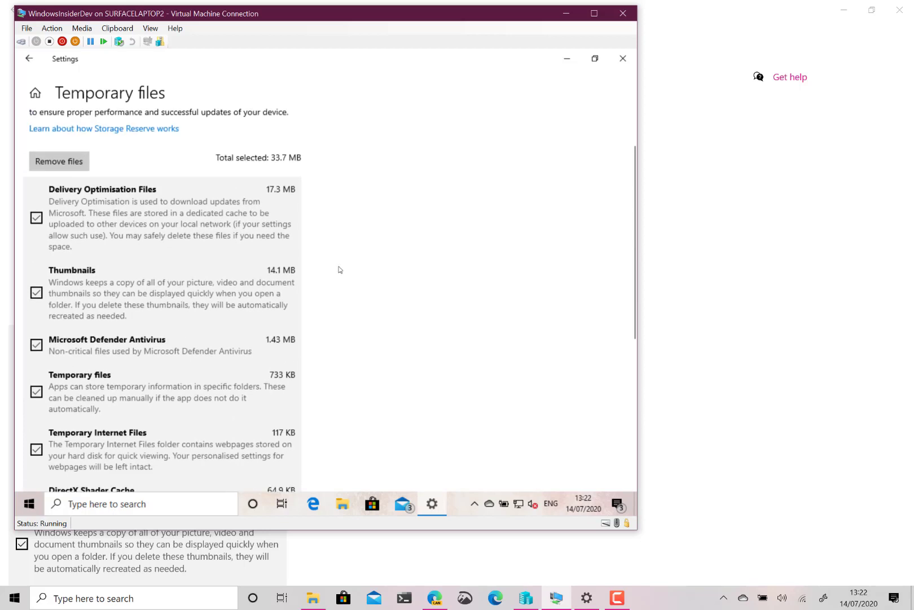
{"action": "left_click", "coordinate": [59, 163]}
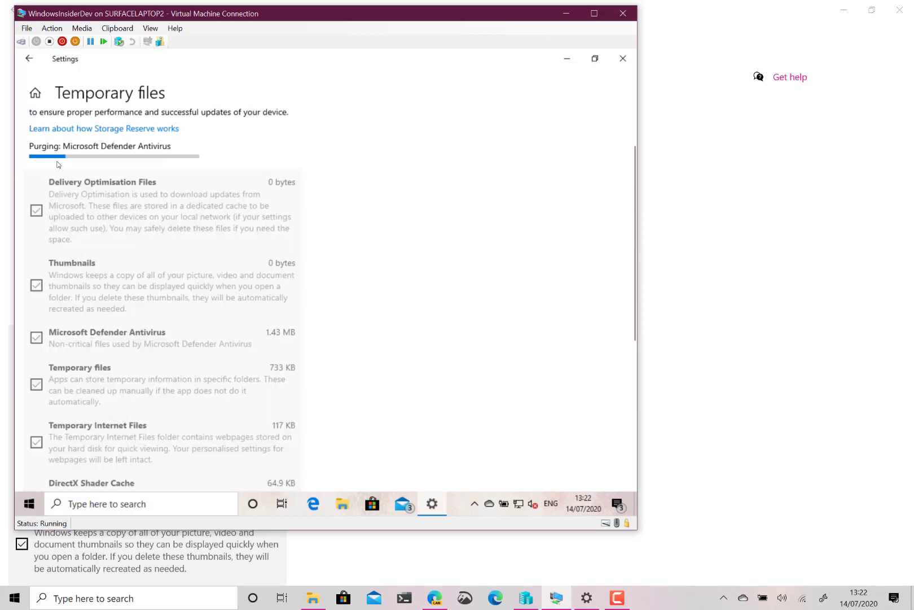
Review the host's Temporary files list, with 159 MB selected and Downloads unticked.
{"action": "left_click", "coordinate": [454, 566]}
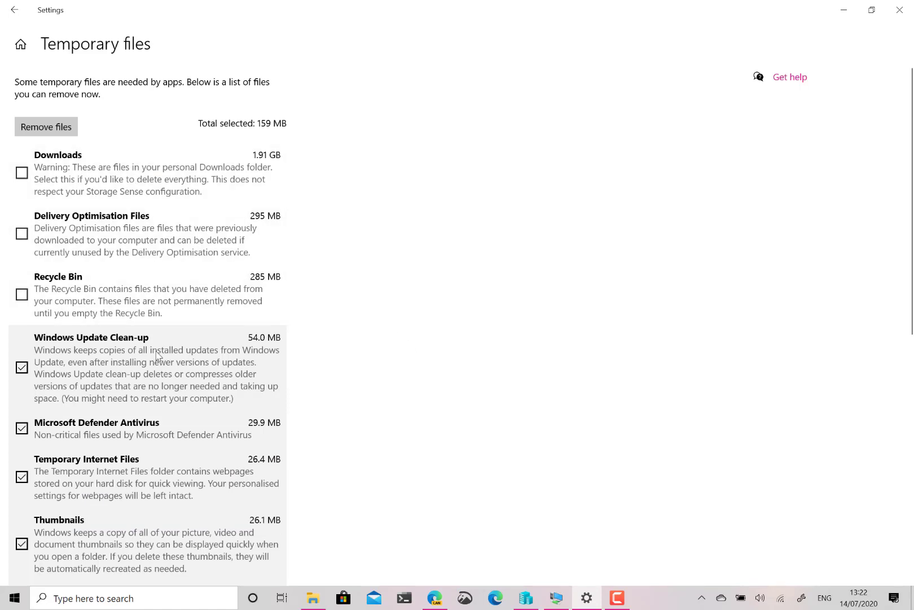
{"action": "scroll", "coordinate": [365, 361], "scroll_direction": "down", "scroll_amount": 3}
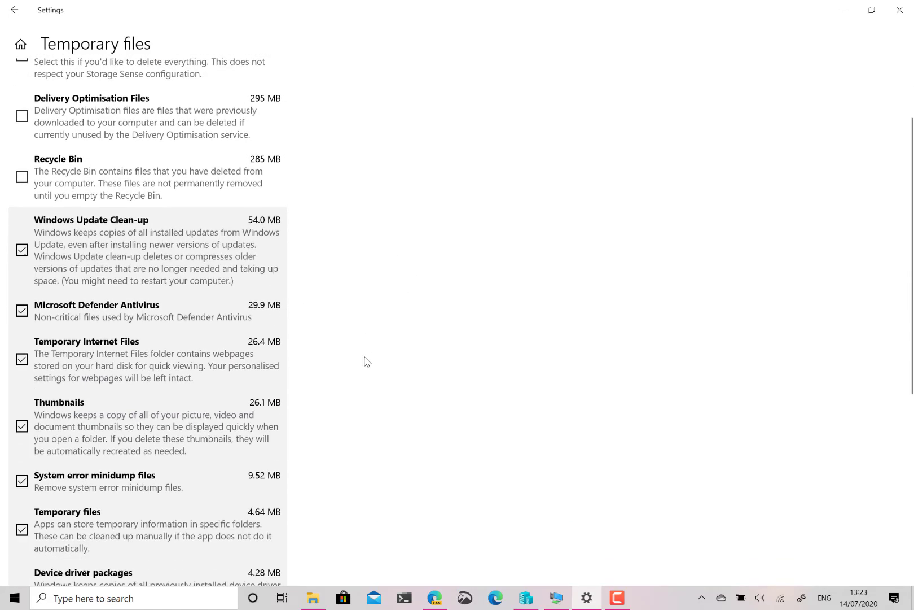
{"action": "scroll", "coordinate": [367, 361], "scroll_direction": "down", "scroll_amount": 5}
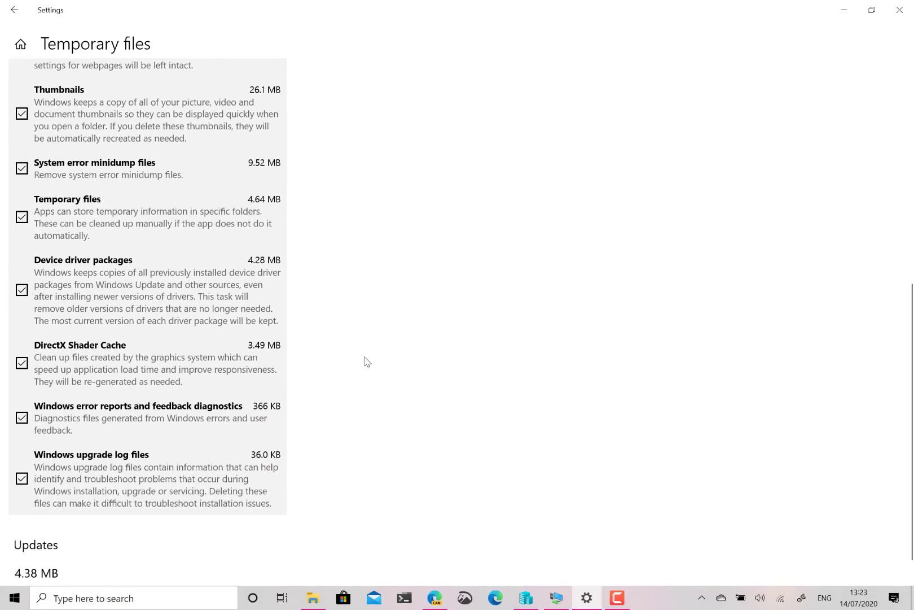
{"action": "scroll", "coordinate": [367, 362], "scroll_direction": "up", "scroll_amount": 8}
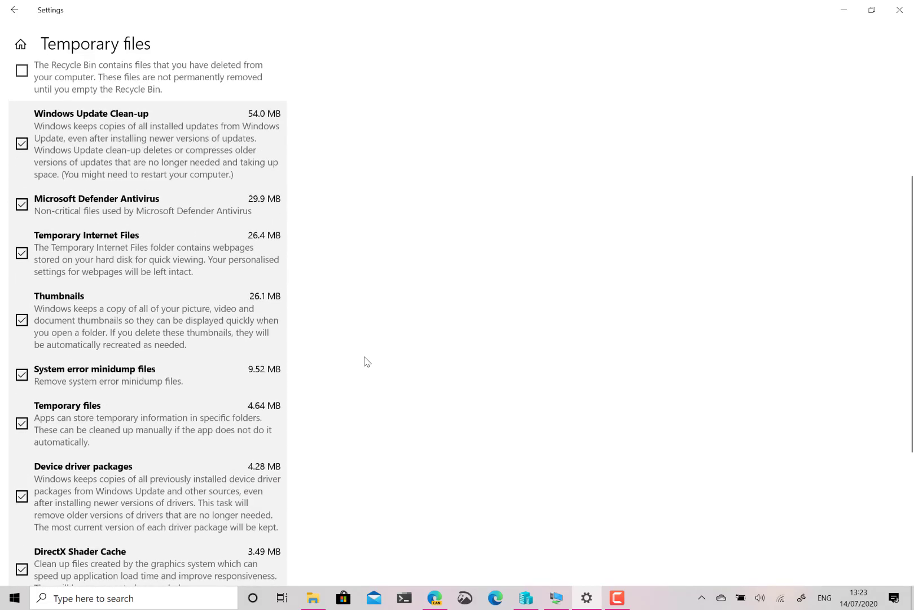
Return both machines to Storage and check the VM's cleanup recommendations for large or unused files.
{"action": "left_click", "coordinate": [14, 10]}
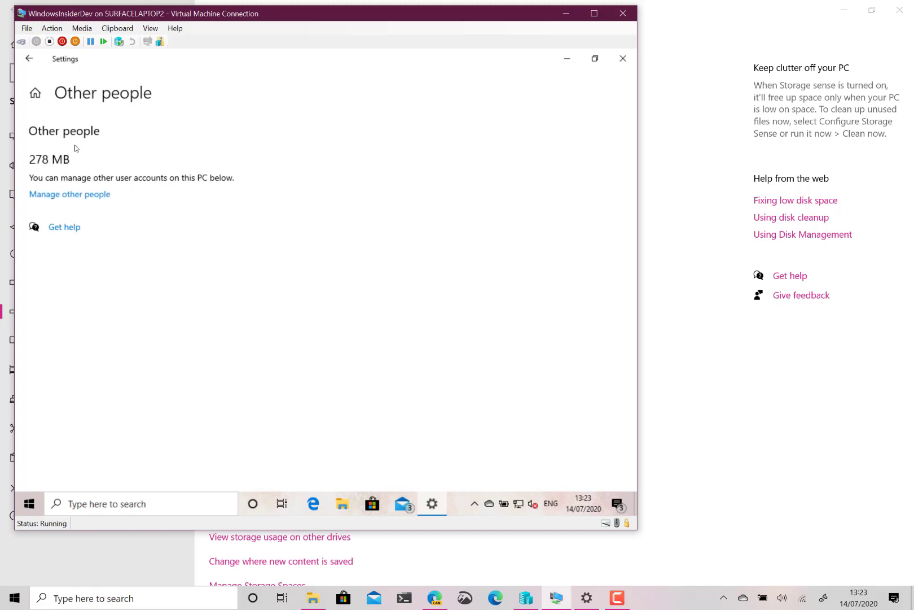
{"action": "left_click", "coordinate": [28, 58]}
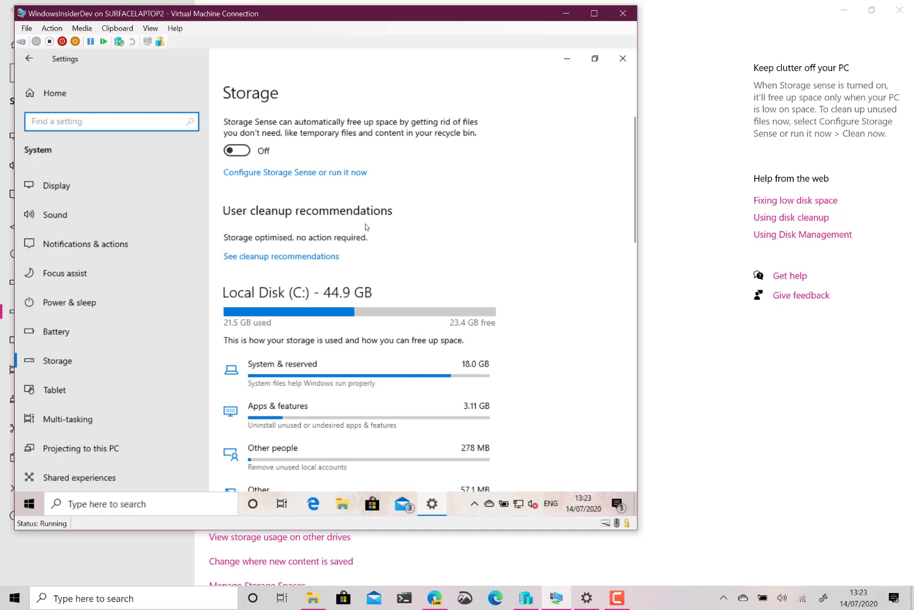
{"action": "left_click", "coordinate": [296, 261]}
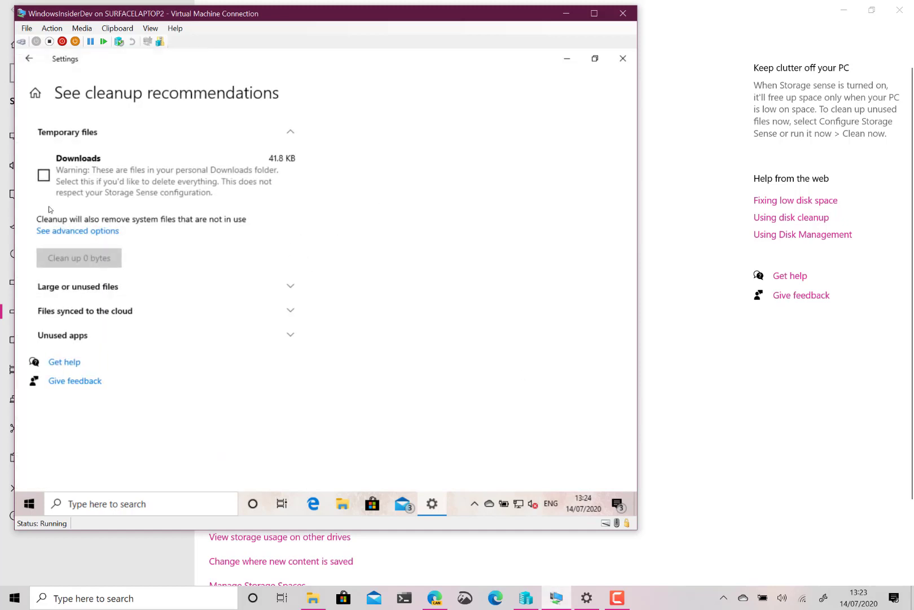
{"action": "left_click", "coordinate": [265, 285]}
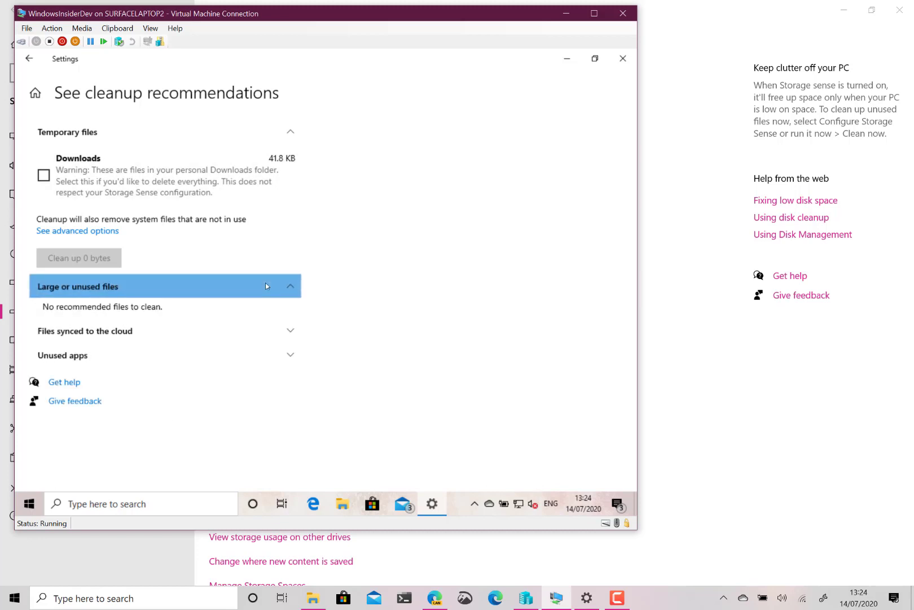
{"action": "left_click", "coordinate": [28, 57]}
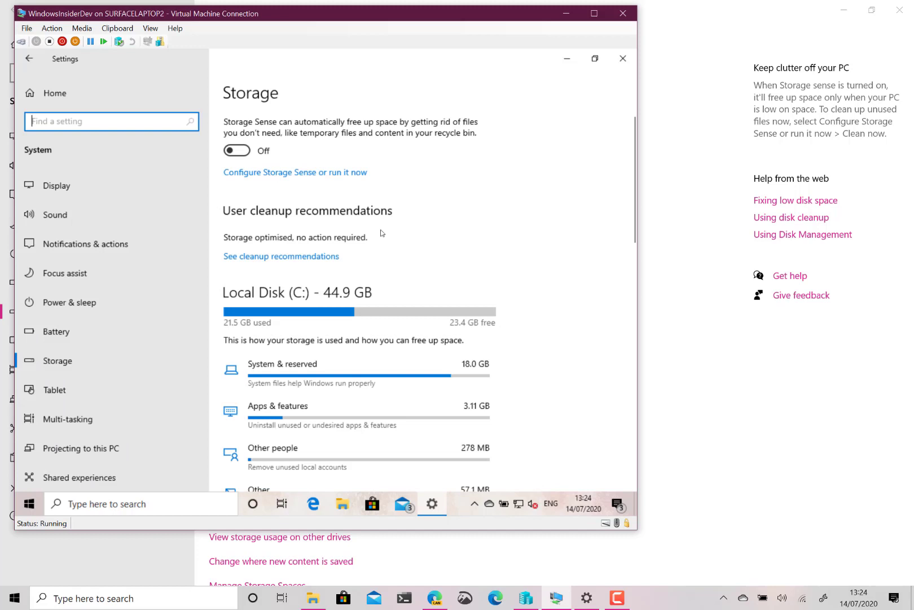
Turn Storage Sense on and have it run during low free disk space.
{"action": "left_click", "coordinate": [281, 173]}
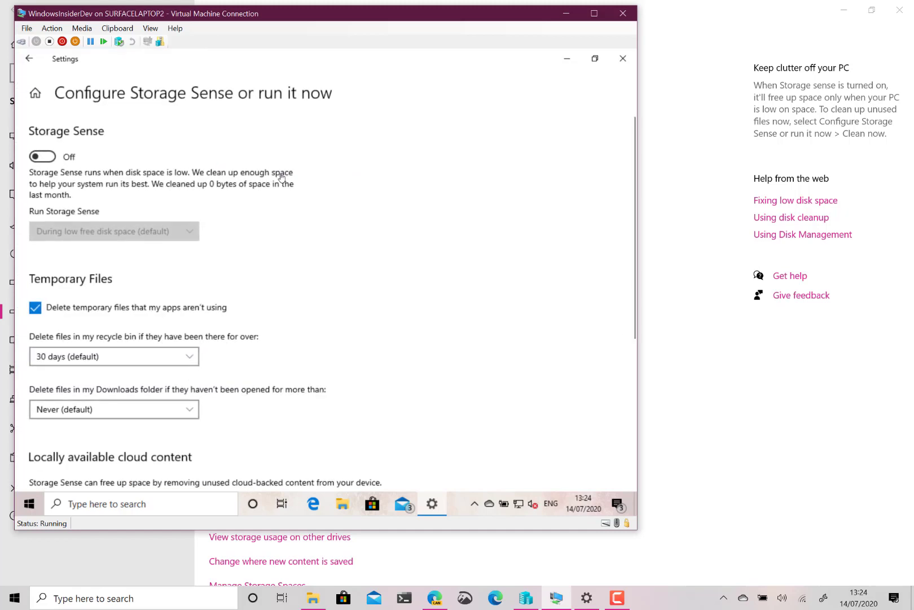
{"action": "left_click", "coordinate": [50, 161]}
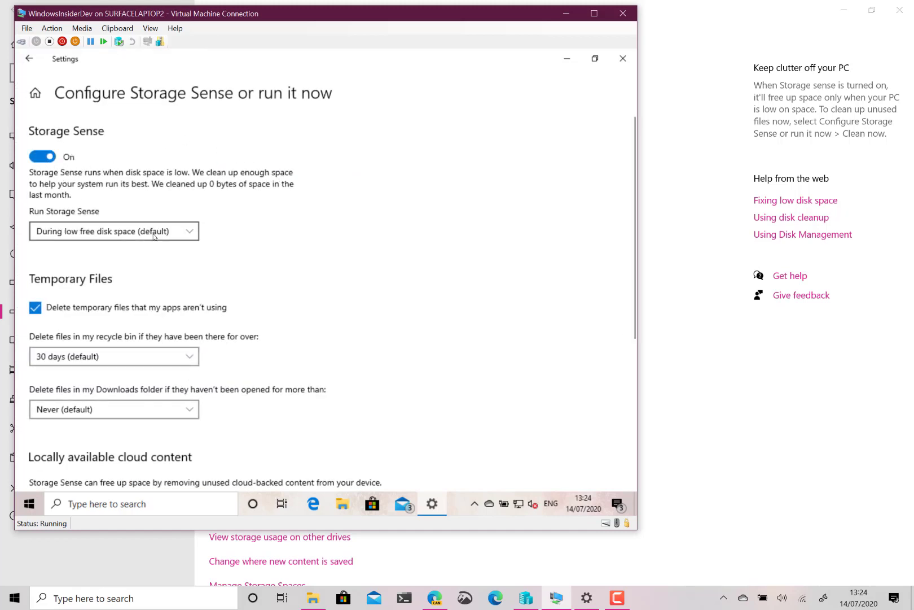
{"action": "left_click", "coordinate": [177, 233]}
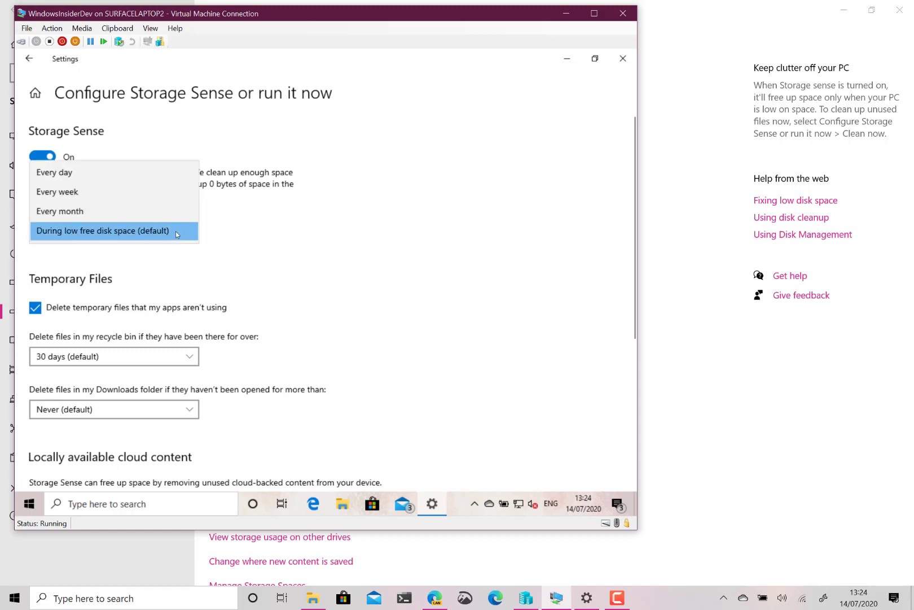
{"action": "left_click", "coordinate": [294, 239]}
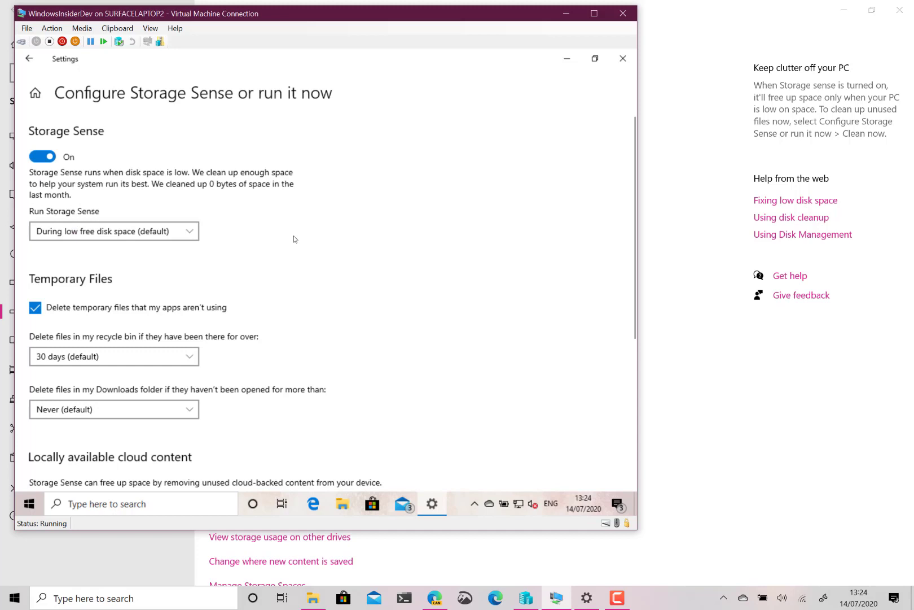
Try 1 day for Downloads cleanup, then set it back to Never.
{"action": "scroll", "coordinate": [293, 239], "scroll_direction": "down", "scroll_amount": 2}
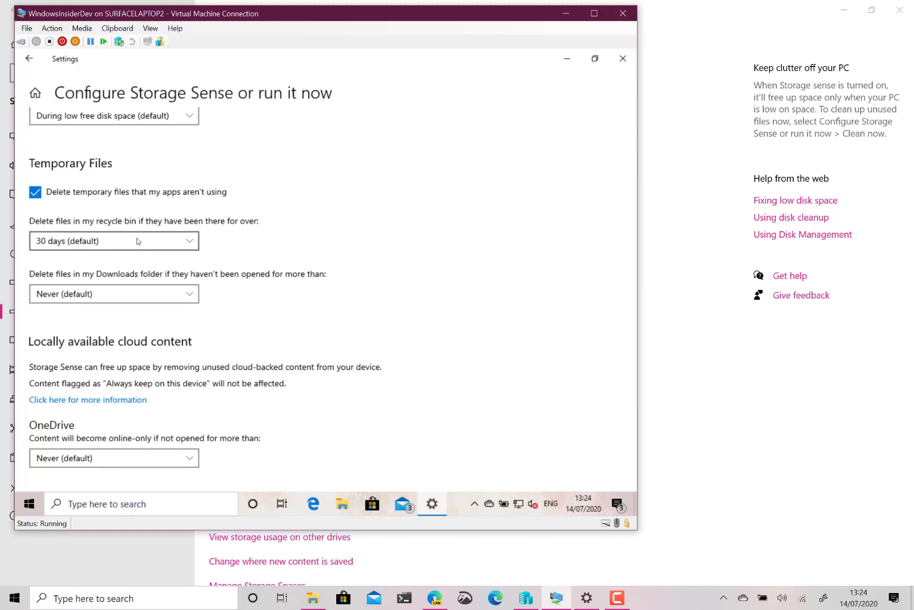
{"action": "left_click", "coordinate": [131, 294]}
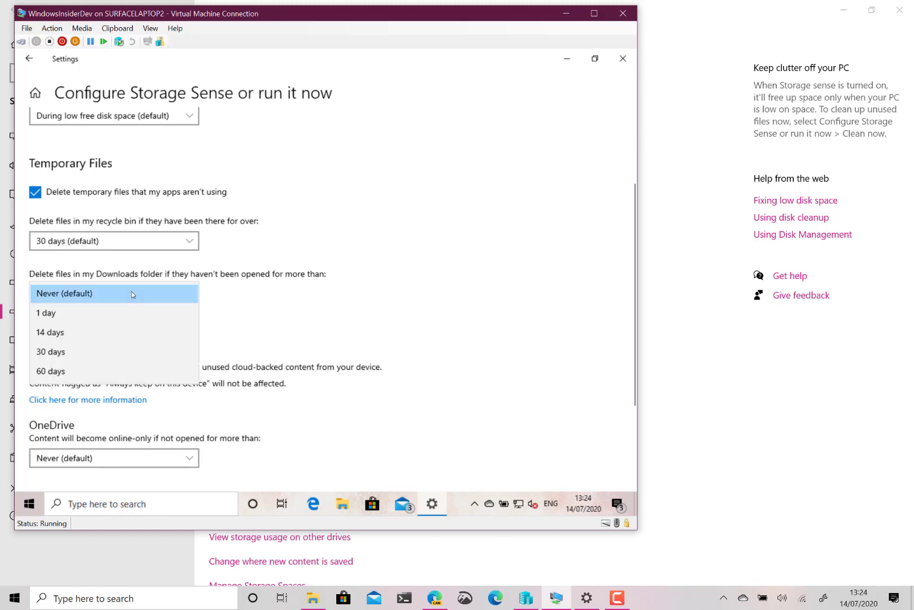
{"action": "left_click", "coordinate": [62, 314]}
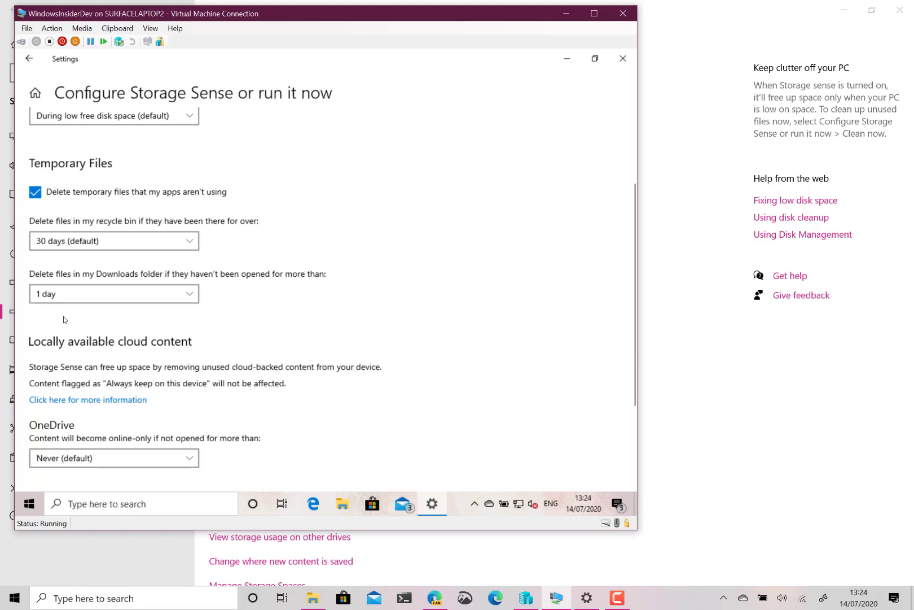
{"action": "left_click", "coordinate": [64, 297]}
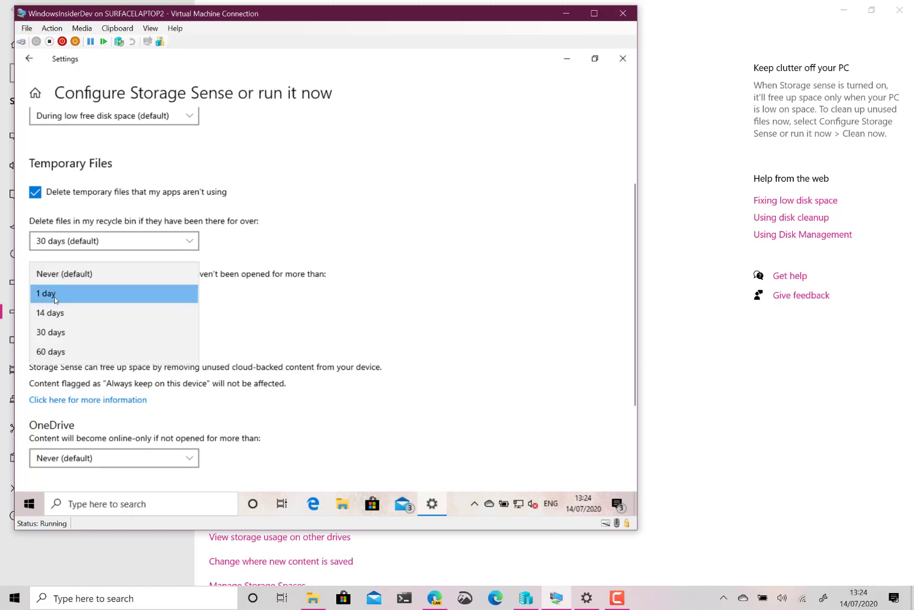
{"action": "left_click", "coordinate": [55, 280]}
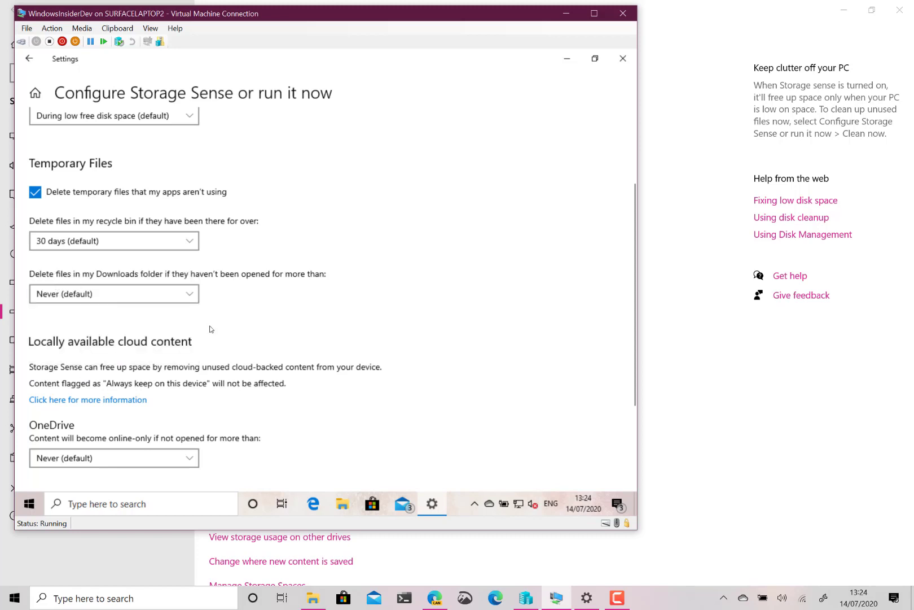
Choose 60 days in the OneDrive online-only dropdown of Configure Storage Sense.
{"action": "scroll", "coordinate": [301, 320], "scroll_direction": "down", "scroll_amount": 3}
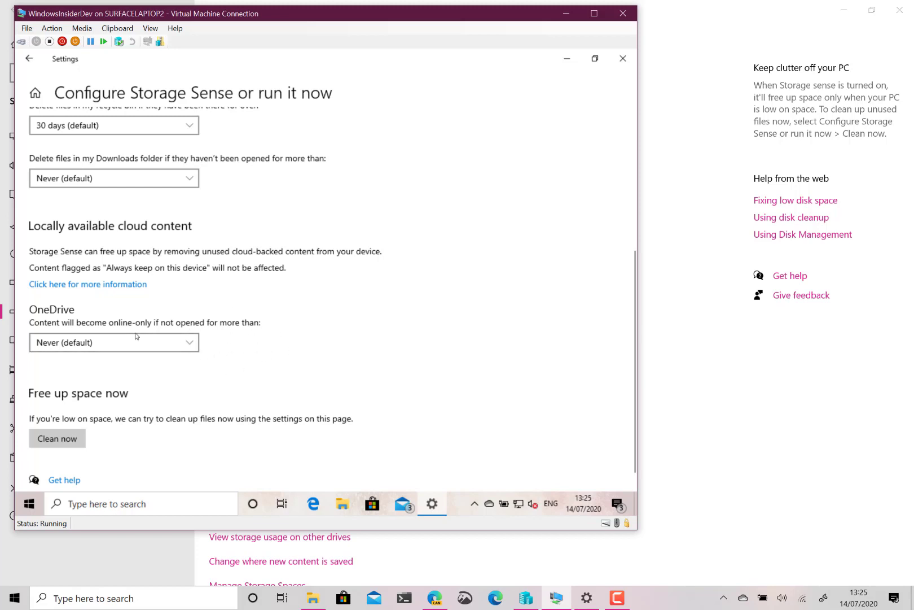
{"action": "left_click", "coordinate": [187, 344]}
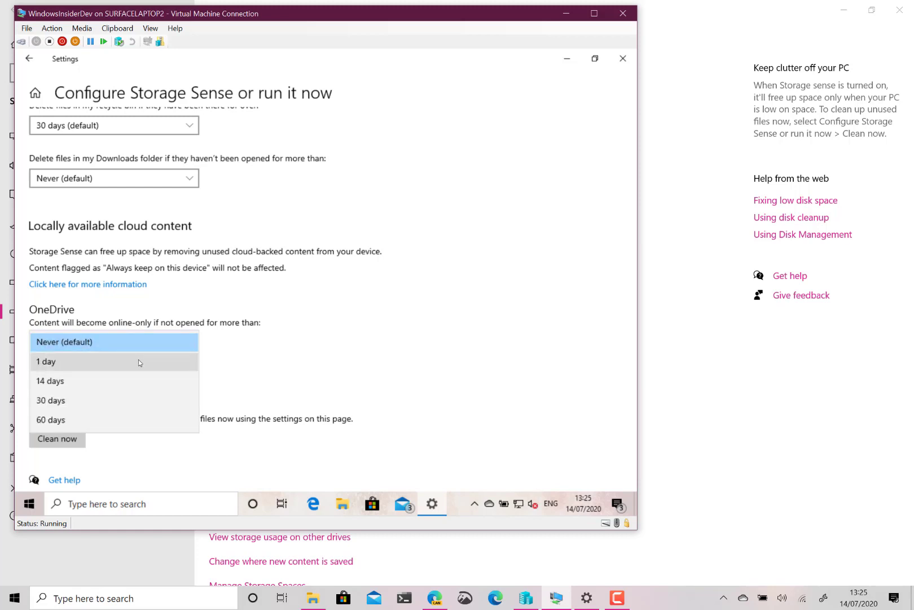
{"action": "left_click", "coordinate": [75, 420]}
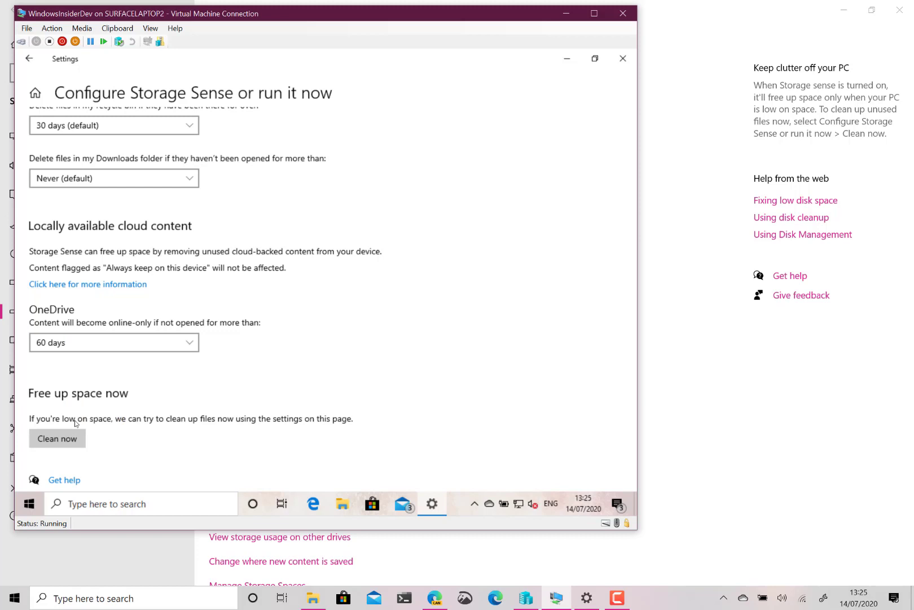
Free up space on the four audio files in OneDrive\audio\752, making them online-only.
{"action": "left_click", "coordinate": [313, 598]}
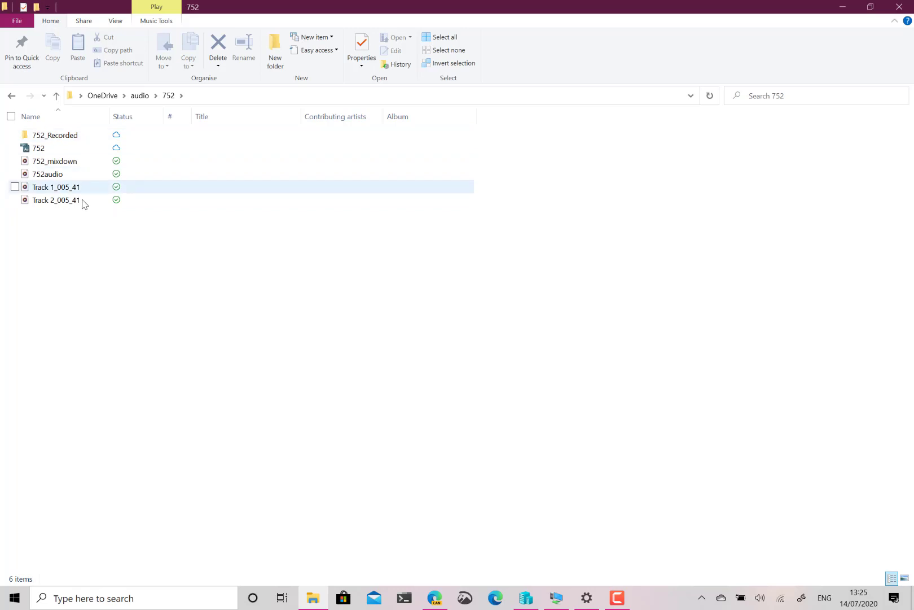
{"action": "left_click_drag", "start_coordinate": [87, 227], "coordinate": [73, 165]}
{"action": "right_click", "coordinate": [73, 167]}
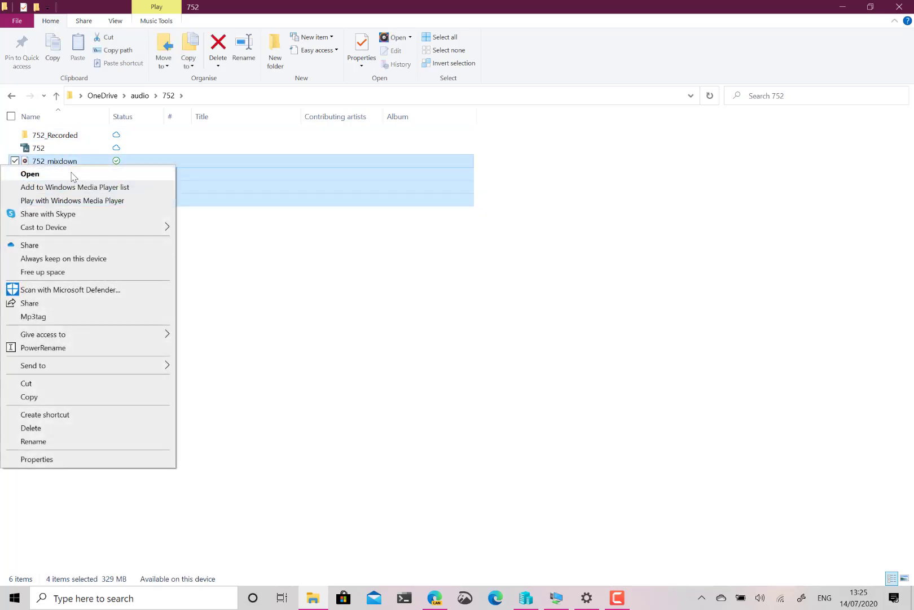
{"action": "left_click", "coordinate": [70, 272]}
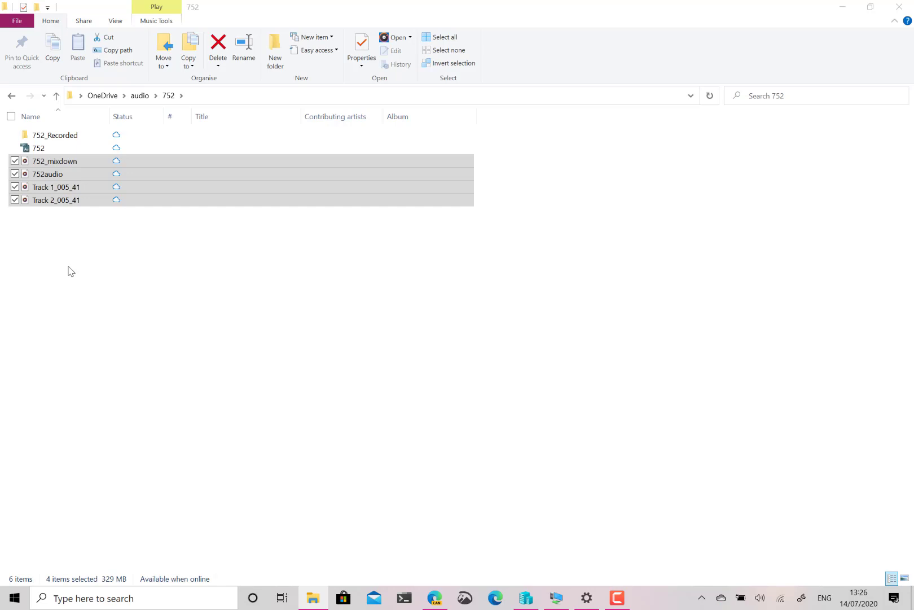
{"action": "left_click", "coordinate": [143, 221]}
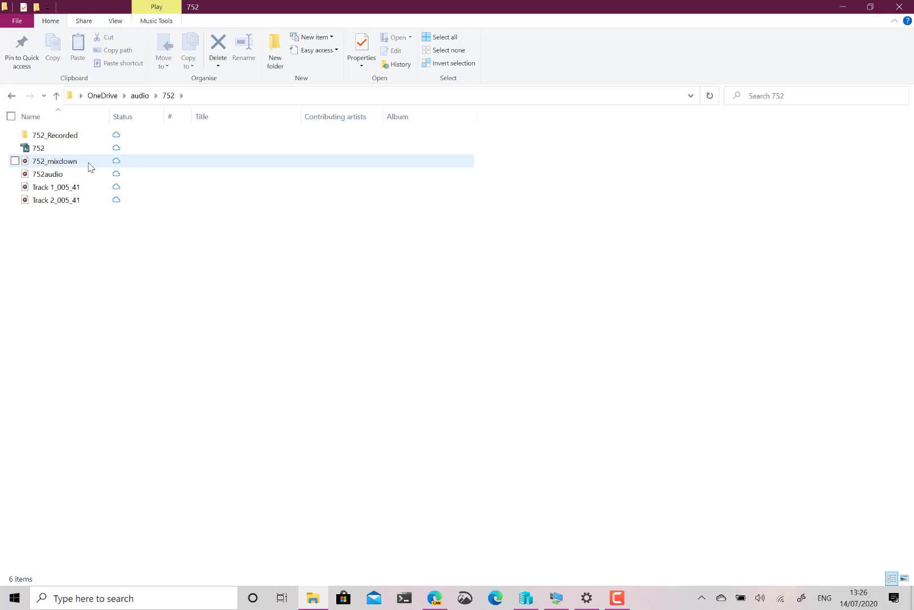
Check the host's Settings, then return to the VM's Configure Storage Sense page.
{"action": "left_click", "coordinate": [587, 598]}
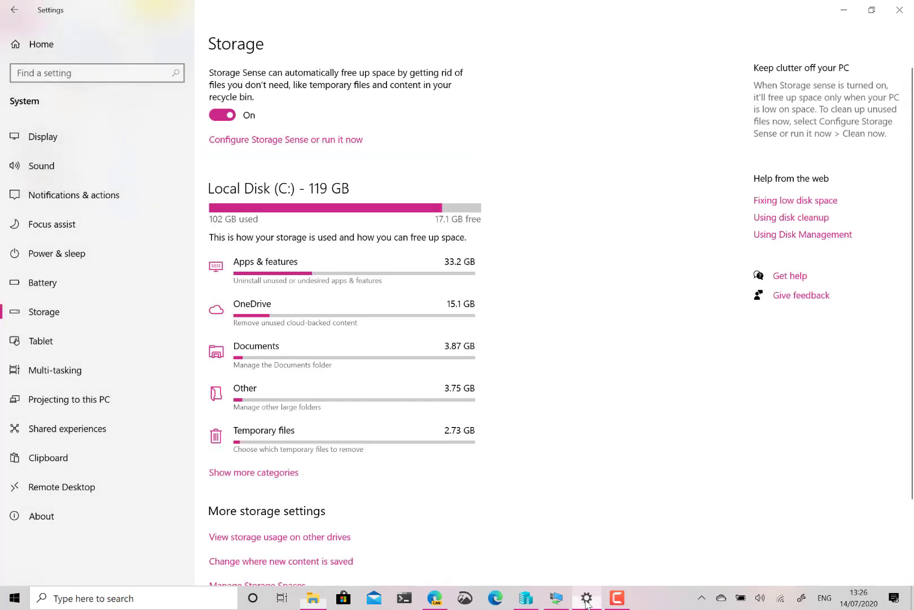
{"action": "left_click", "coordinate": [557, 598]}
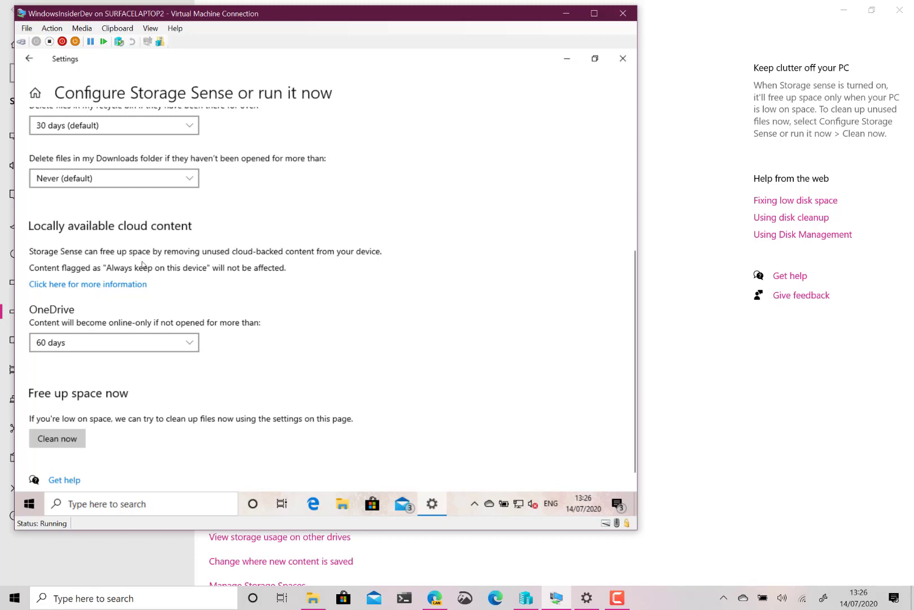
In the OneDrive audio folder, set Track 1_005_41 to Always keep on this device.
{"action": "left_click", "coordinate": [314, 601]}
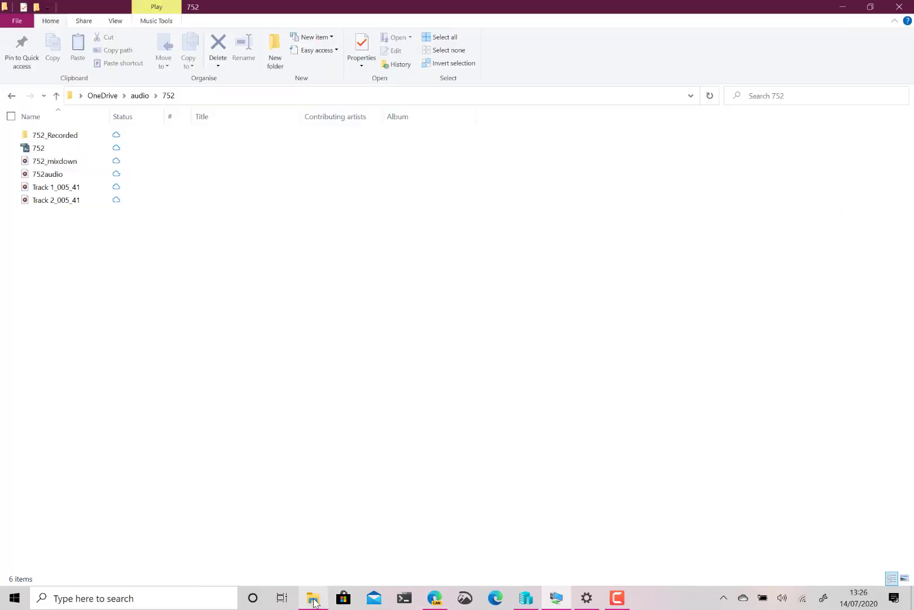
{"action": "right_click", "coordinate": [62, 191]}
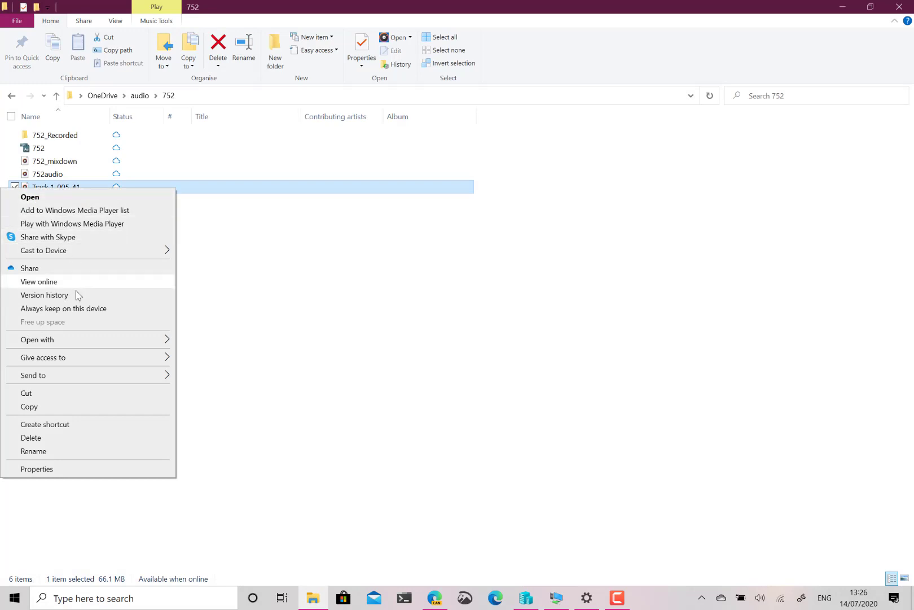
{"action": "left_click", "coordinate": [81, 310]}
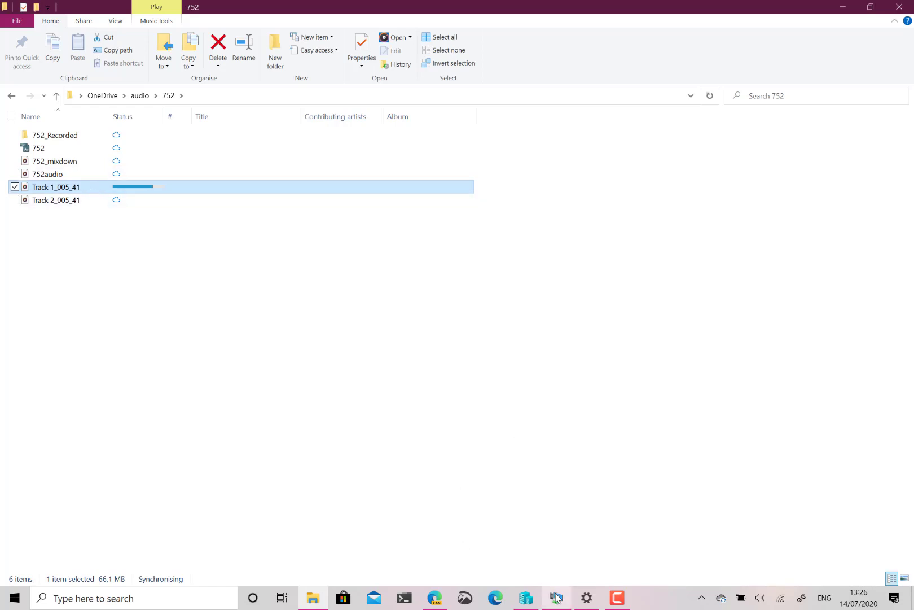
After it syncs, free up space so Track 1_005_41 is online-only again.
{"action": "mouse_move", "coordinate": [557, 597]}
{"action": "left_click", "coordinate": [554, 508]}
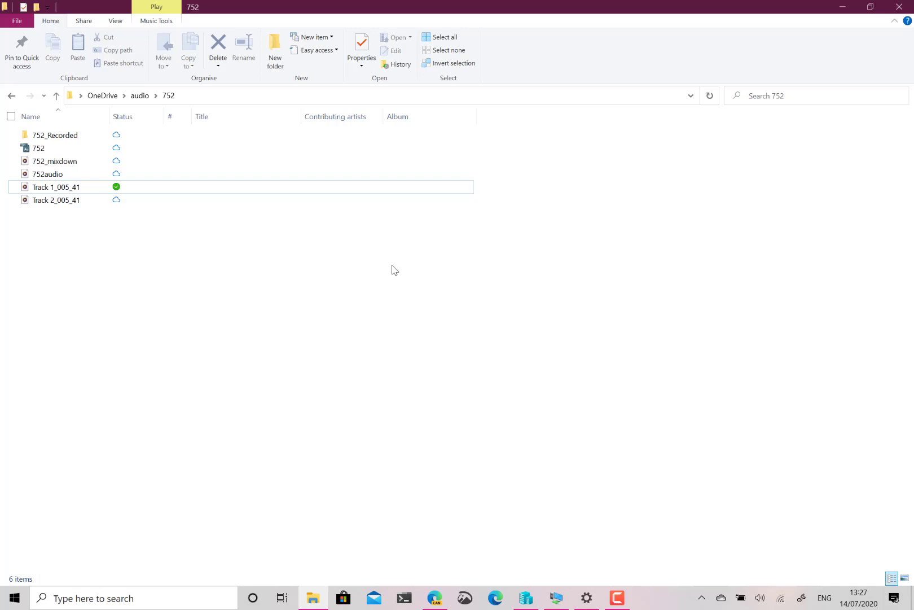
{"action": "right_click", "coordinate": [114, 193]}
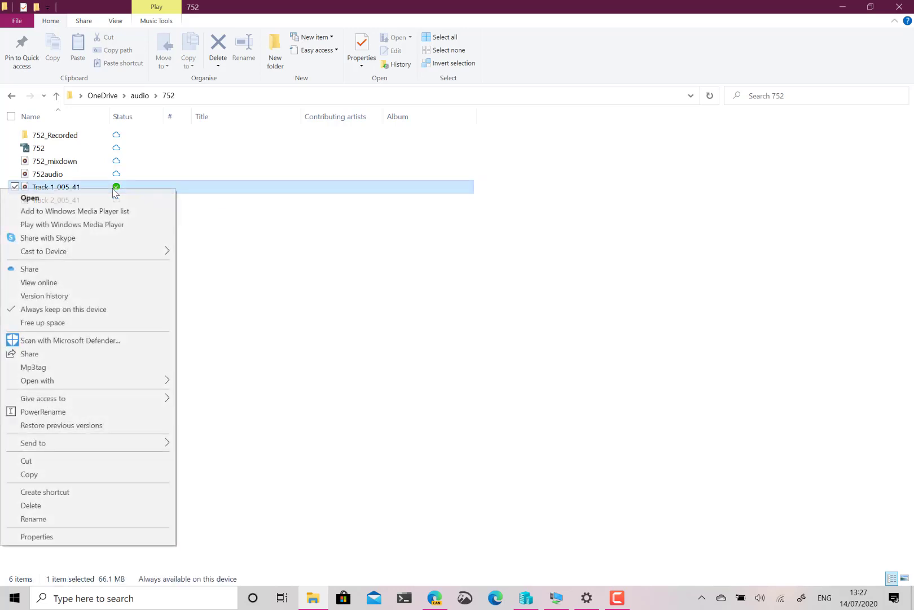
{"action": "left_click", "coordinate": [105, 324]}
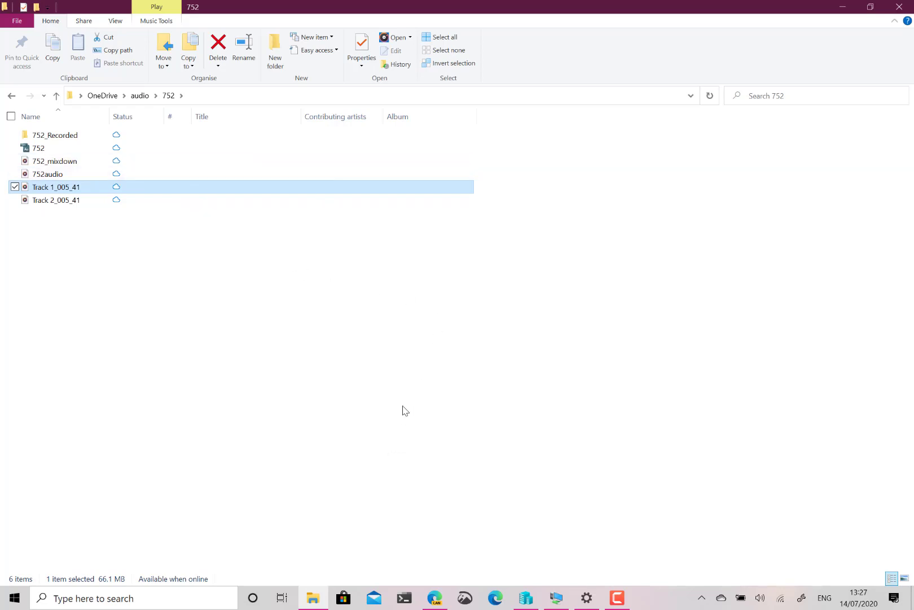
View the Other storage page, open the 3.04 GB C:\VM folder in Explorer, then minimise it.
{"action": "key", "text": "alt+Tab"}
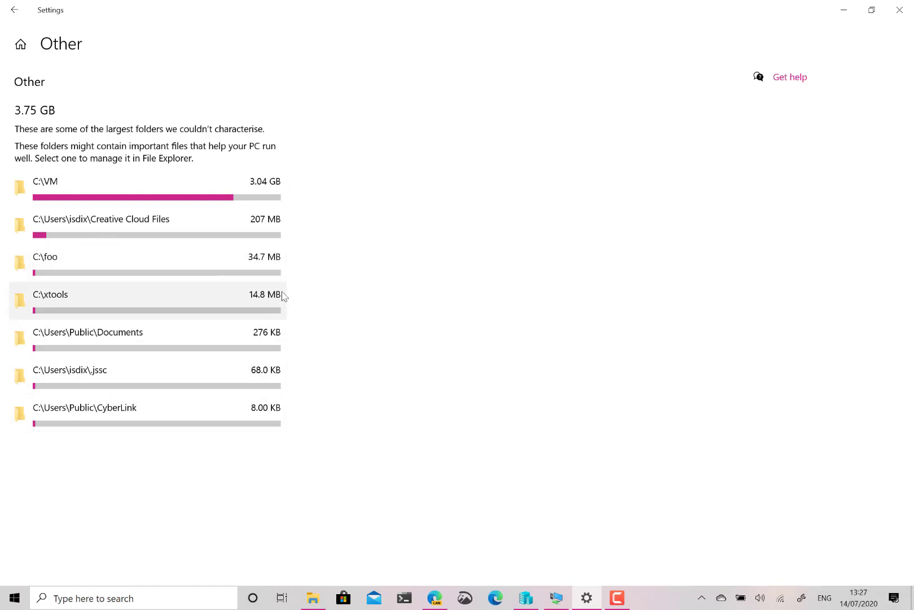
{"action": "left_click", "coordinate": [128, 188]}
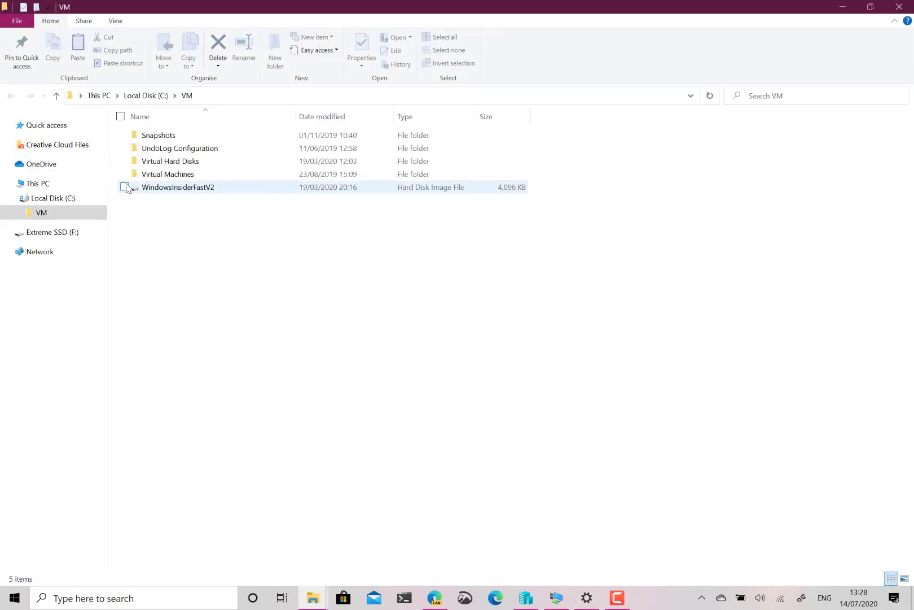
{"action": "left_click", "coordinate": [841, 8]}
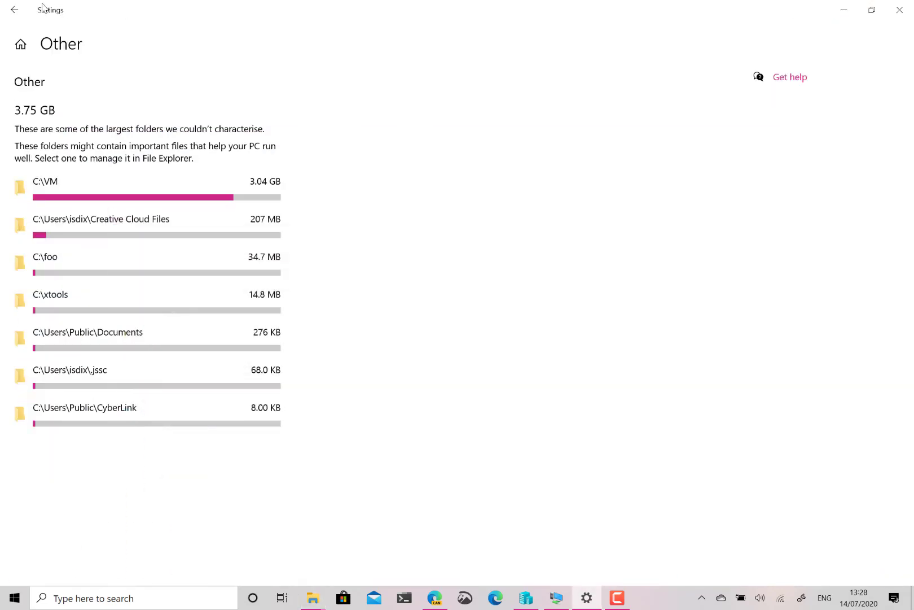
Back on Storage, expand all categories and review them, including System & reserved at 40.1 GB.
{"action": "left_click", "coordinate": [14, 6]}
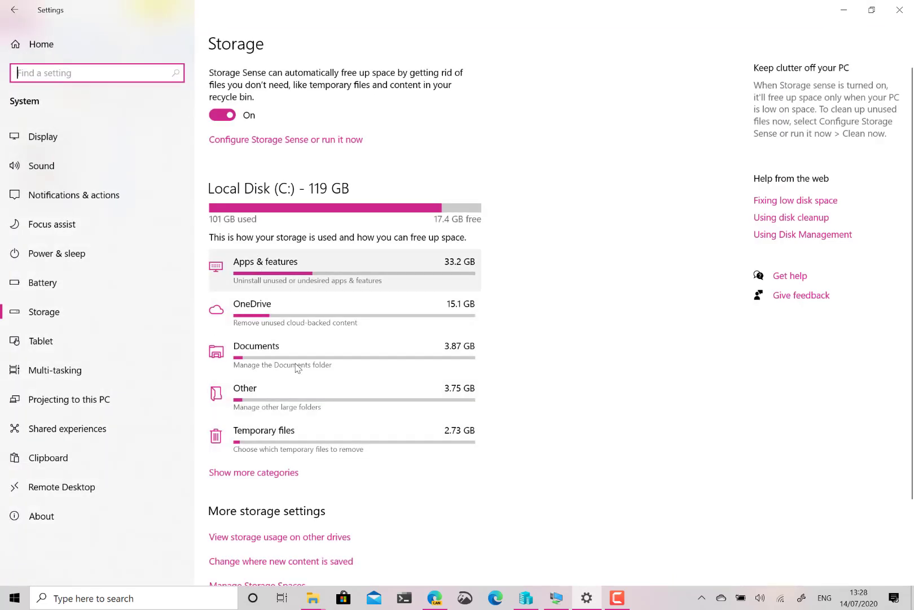
{"action": "left_click", "coordinate": [258, 473]}
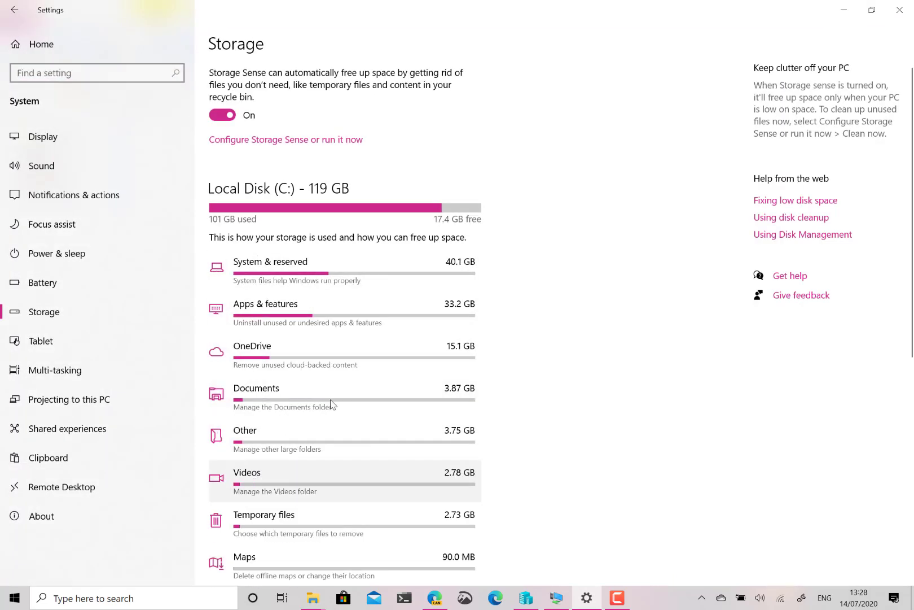
{"action": "scroll", "coordinate": [516, 319], "scroll_direction": "down", "scroll_amount": 2}
{"action": "scroll", "coordinate": [518, 322], "scroll_direction": "down", "scroll_amount": 2}
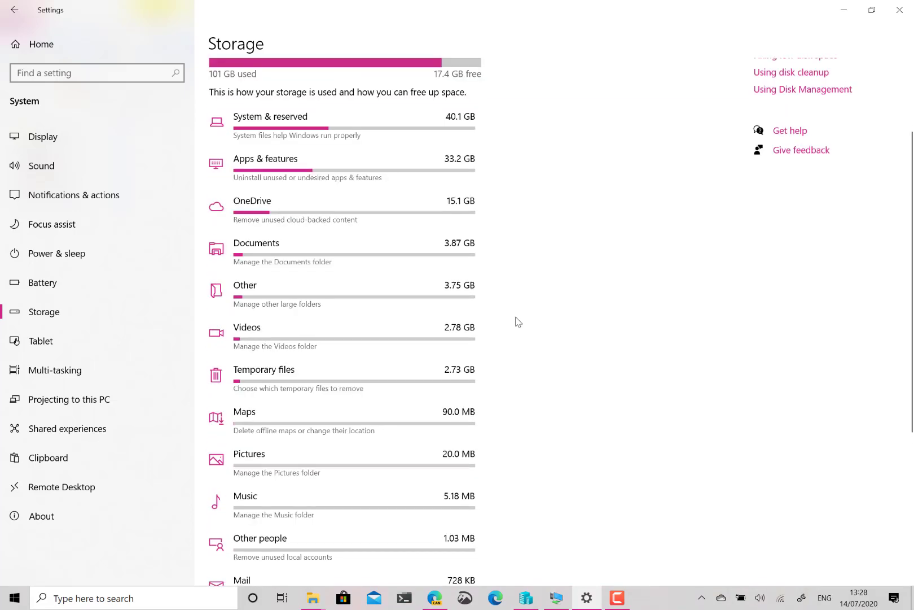
{"action": "scroll", "coordinate": [518, 322], "scroll_direction": "down", "scroll_amount": 2}
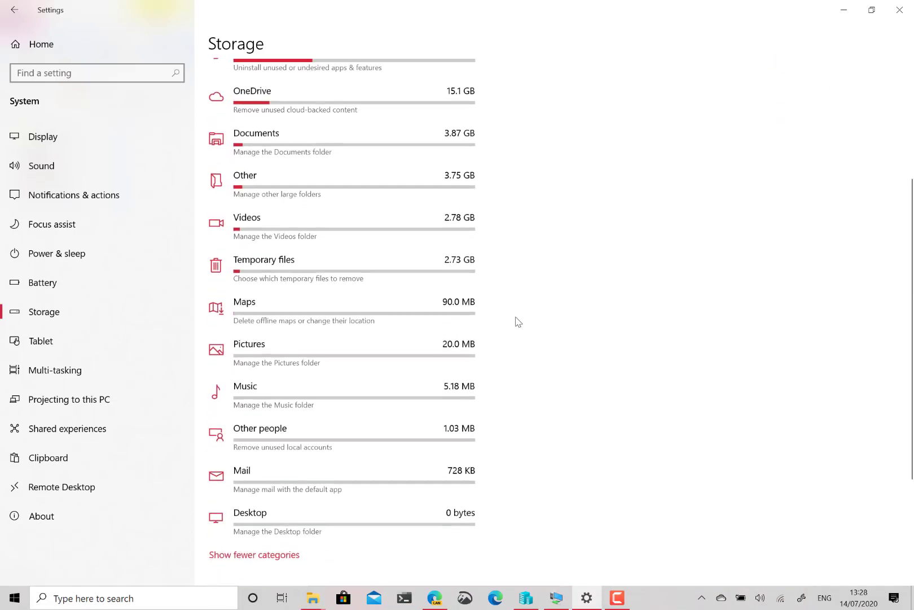
{"action": "scroll", "coordinate": [518, 322], "scroll_direction": "up", "scroll_amount": 3}
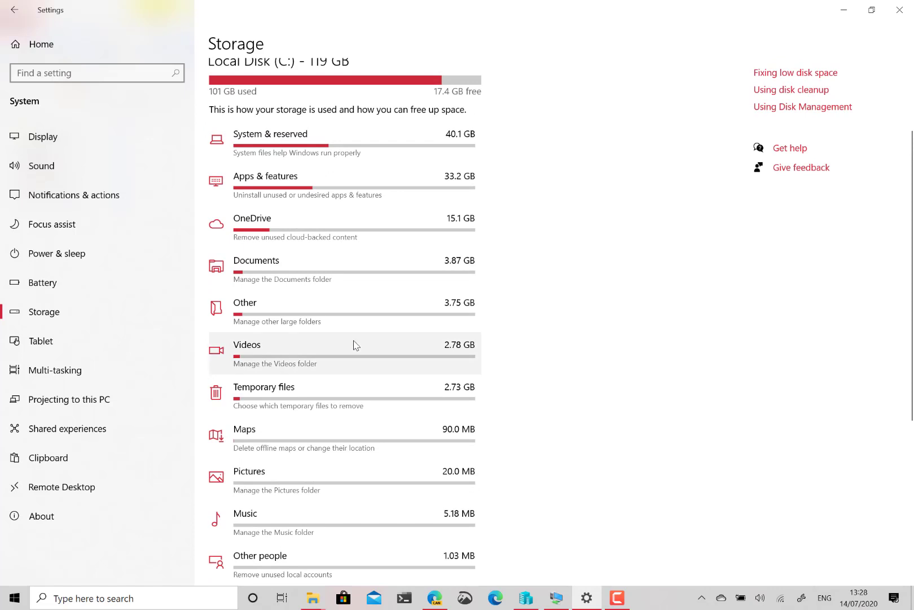
{"action": "scroll", "coordinate": [568, 275], "scroll_direction": "up", "scroll_amount": 1}
{"action": "scroll", "coordinate": [569, 275], "scroll_direction": "up", "scroll_amount": 1}
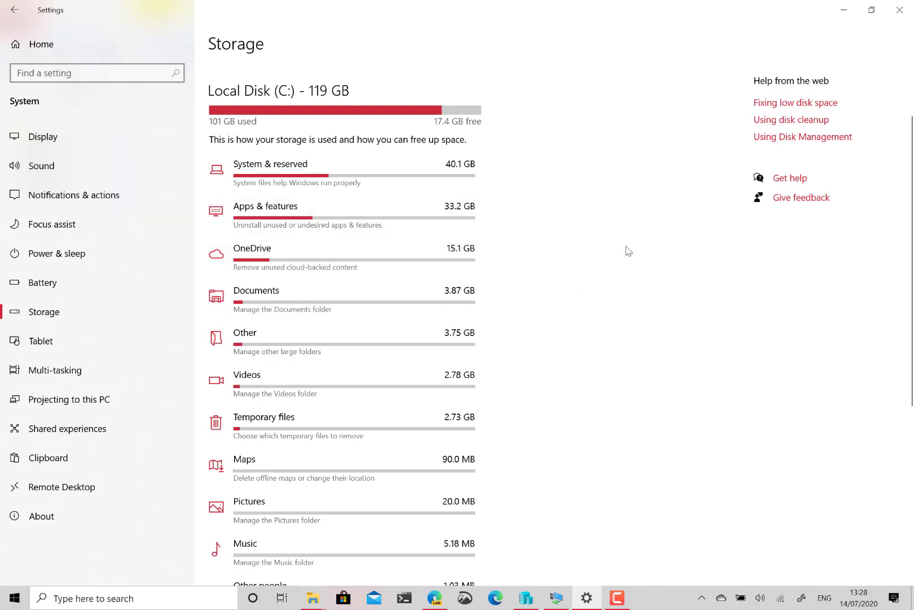
{"action": "scroll", "coordinate": [629, 251], "scroll_direction": "up", "scroll_amount": 2}
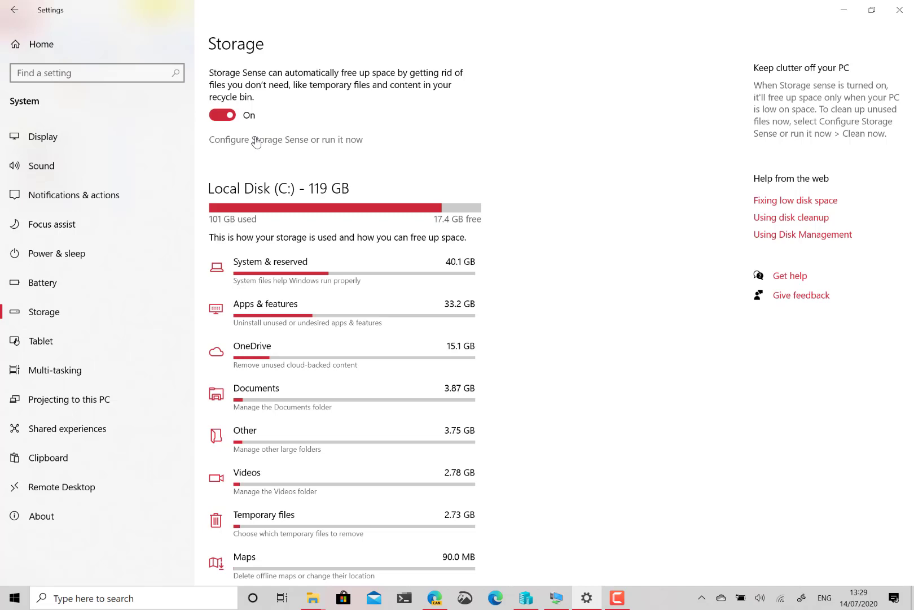
Review Storage Sense settings: runs during low free disk space, recycle bin emptied after 30 days.
{"action": "left_click", "coordinate": [294, 146]}
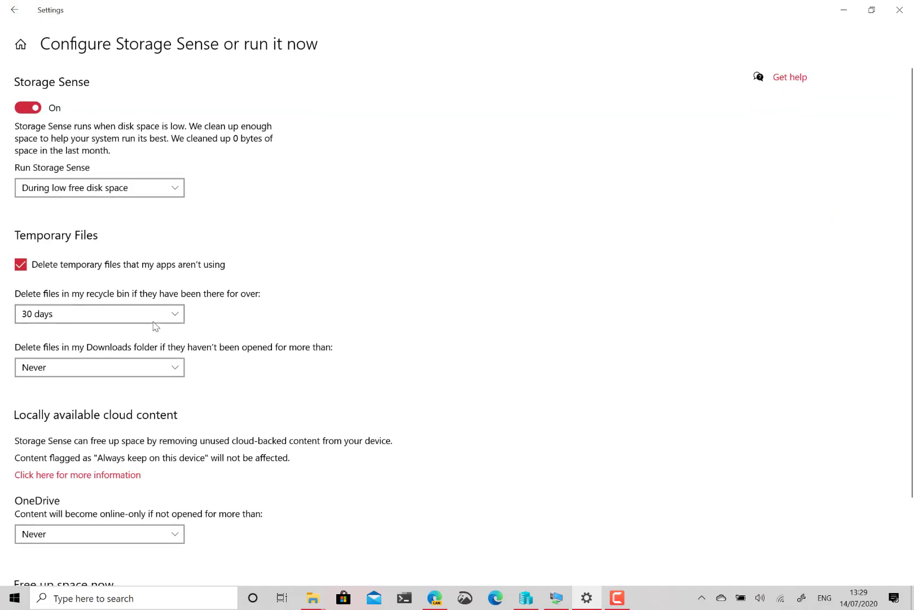
{"action": "scroll", "coordinate": [377, 232], "scroll_direction": "down", "scroll_amount": 3}
{"action": "scroll", "coordinate": [380, 233], "scroll_direction": "up", "scroll_amount": 1}
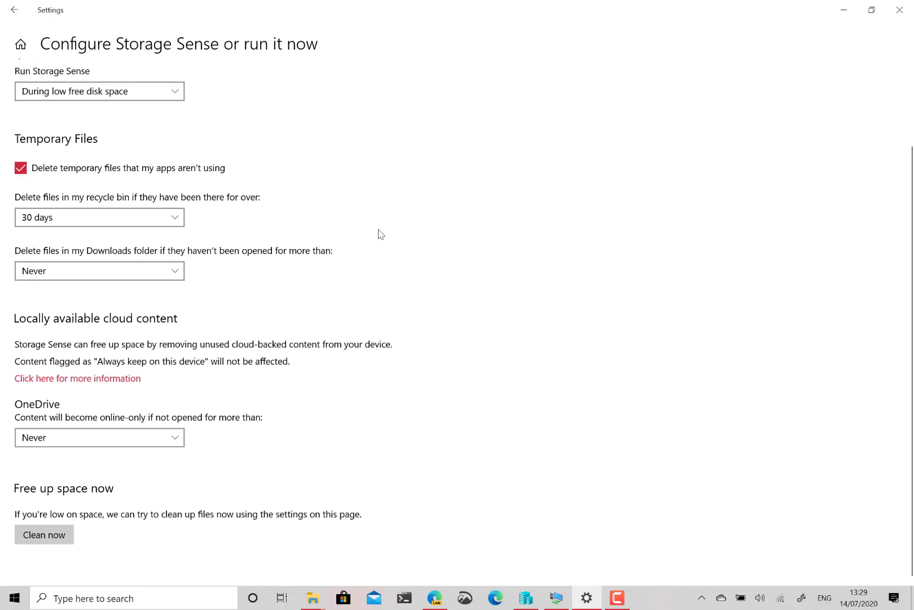